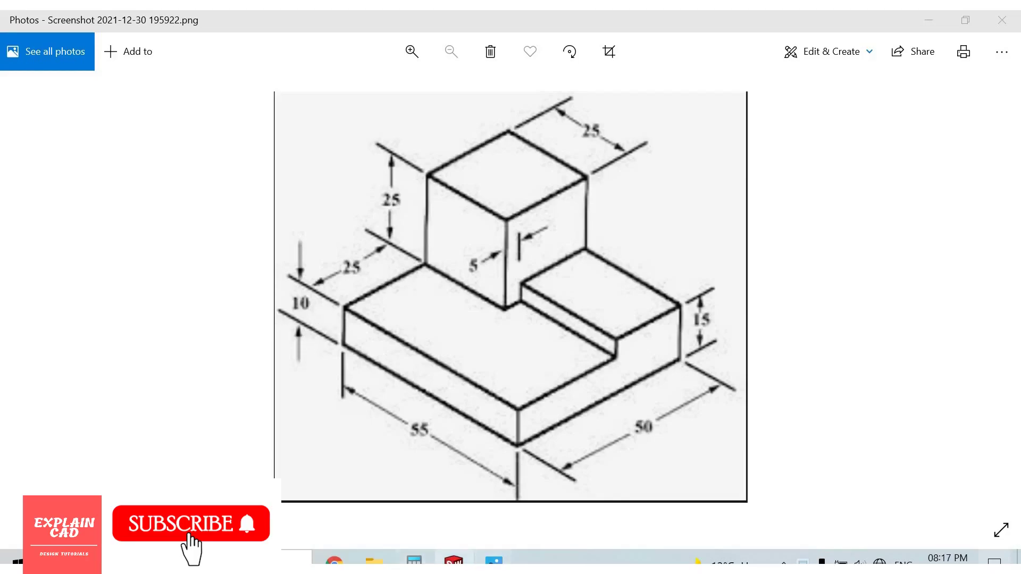
Switch to SolidWorks, leave the empty sketch, and start a new sketch on the Top Plane
key(alt+Tab)
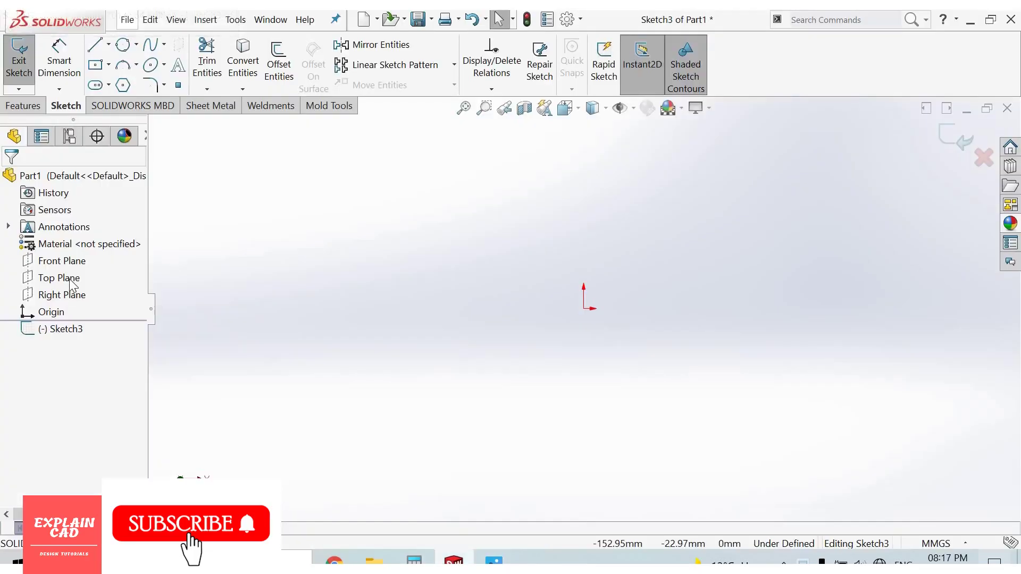
click(80, 277)
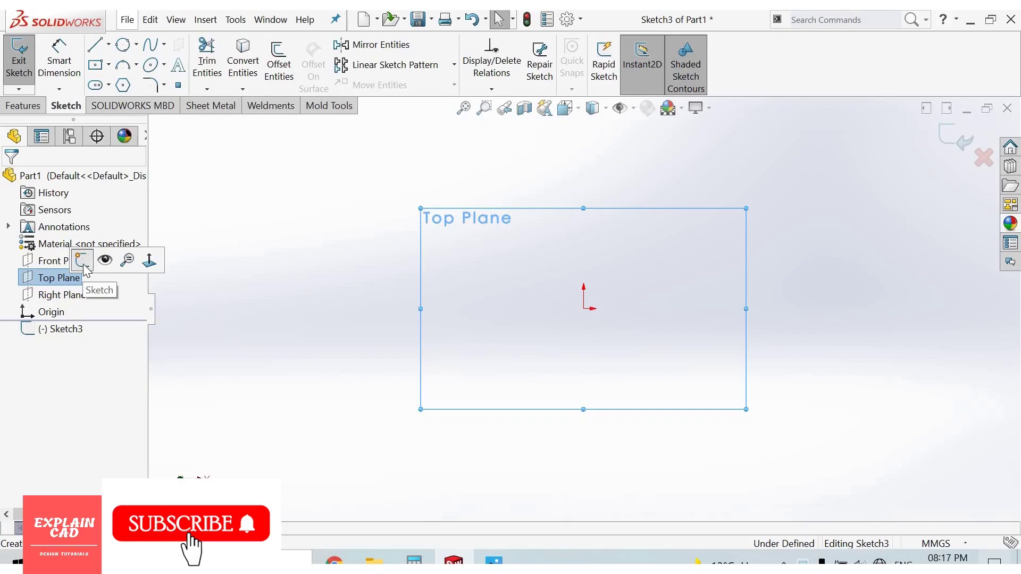
click(84, 261)
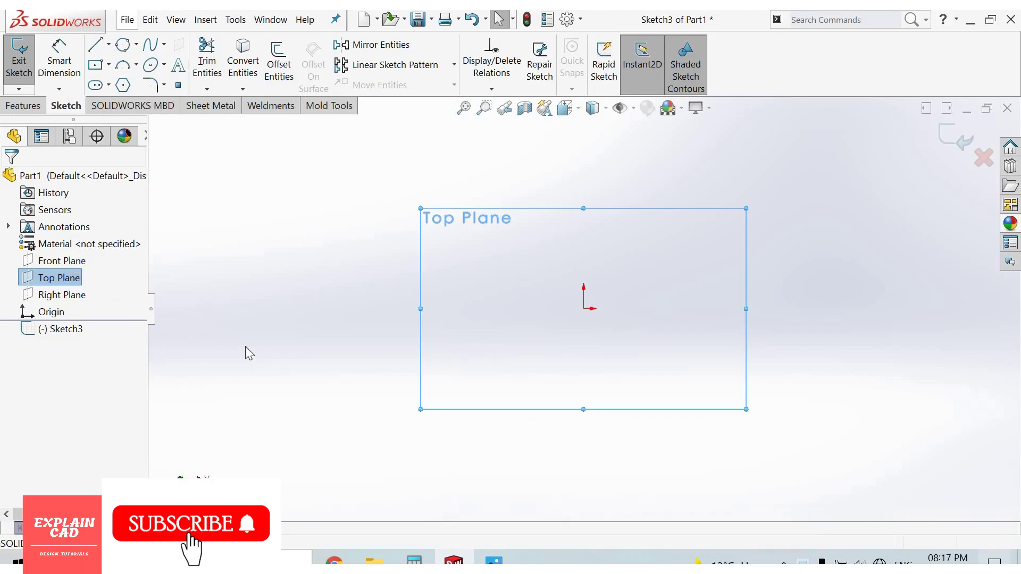
click(74, 278)
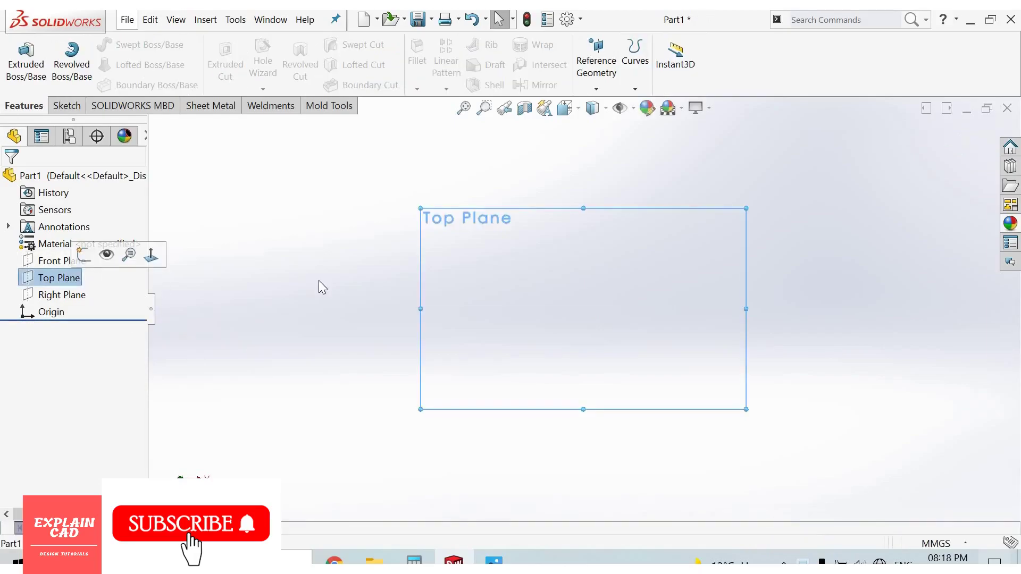
click(87, 56)
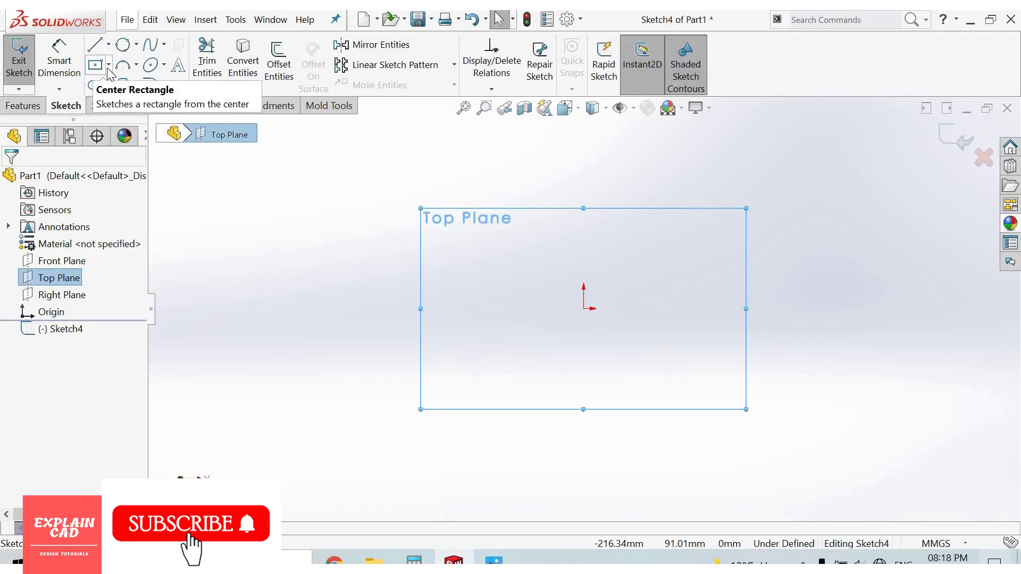
Sketch a center rectangle about 118 mm wide, centered on the origin
click(108, 65)
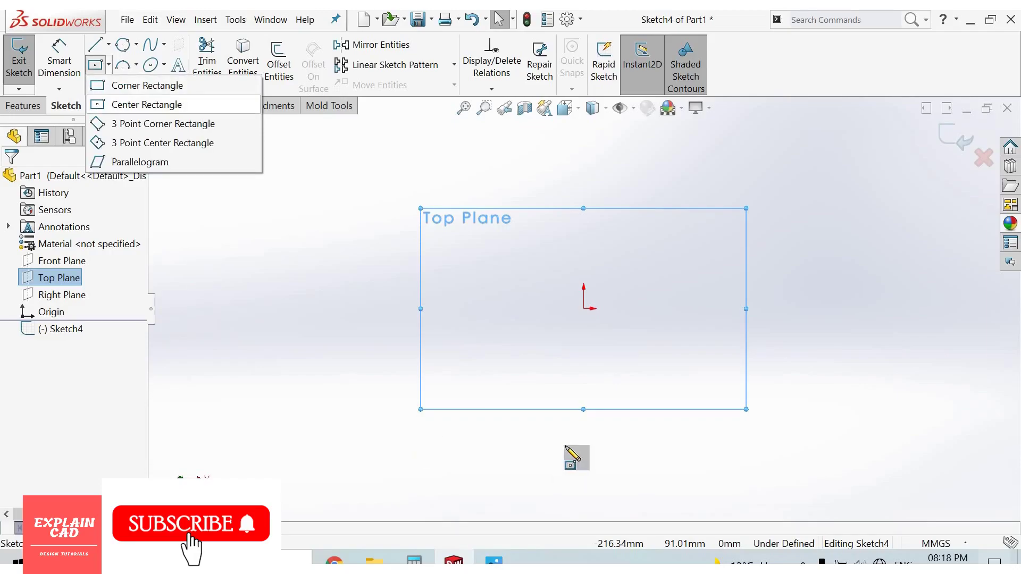
click(584, 309)
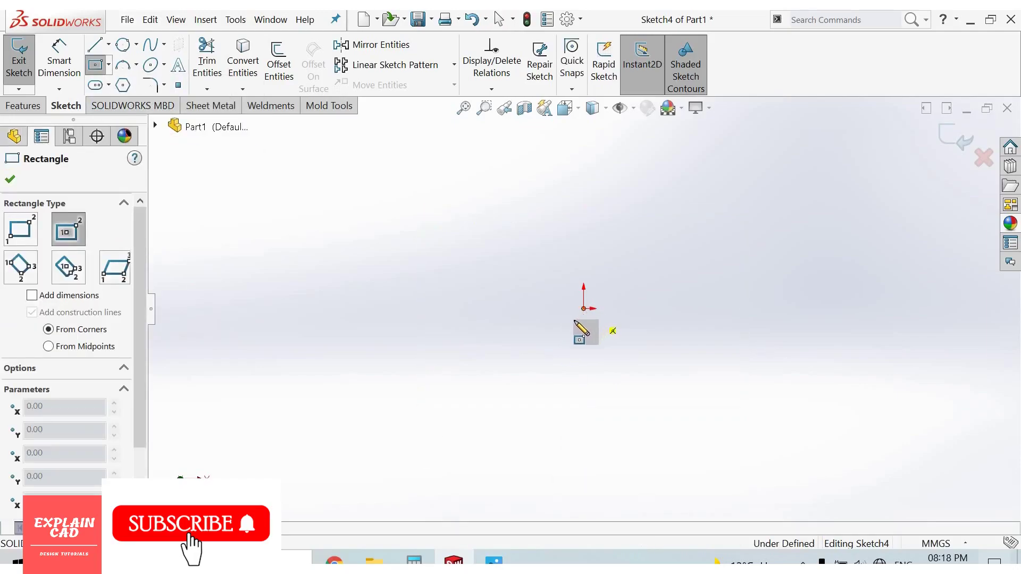
click(476, 391)
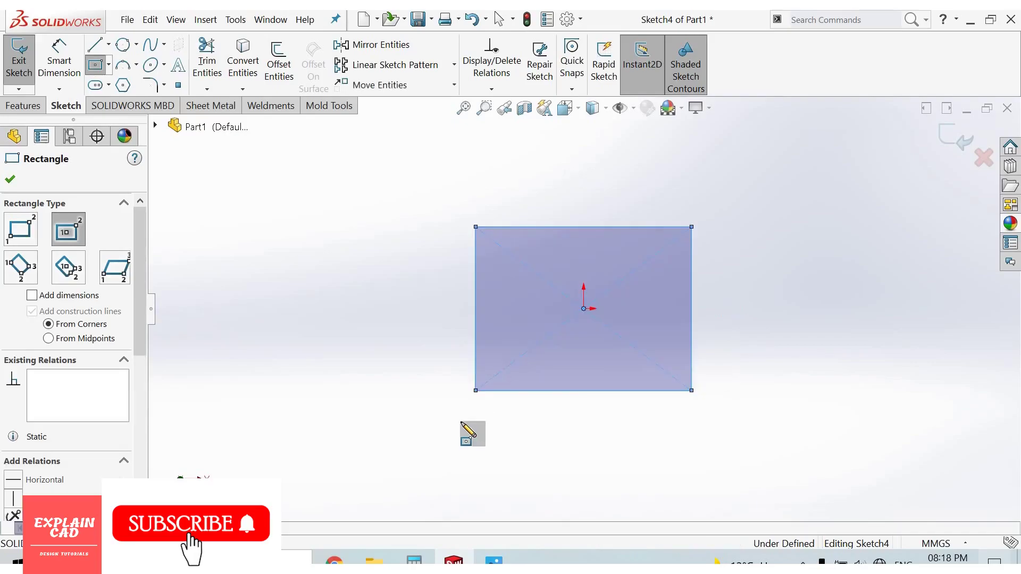
right_click(385, 393)
key(Escape)
key(Escape)
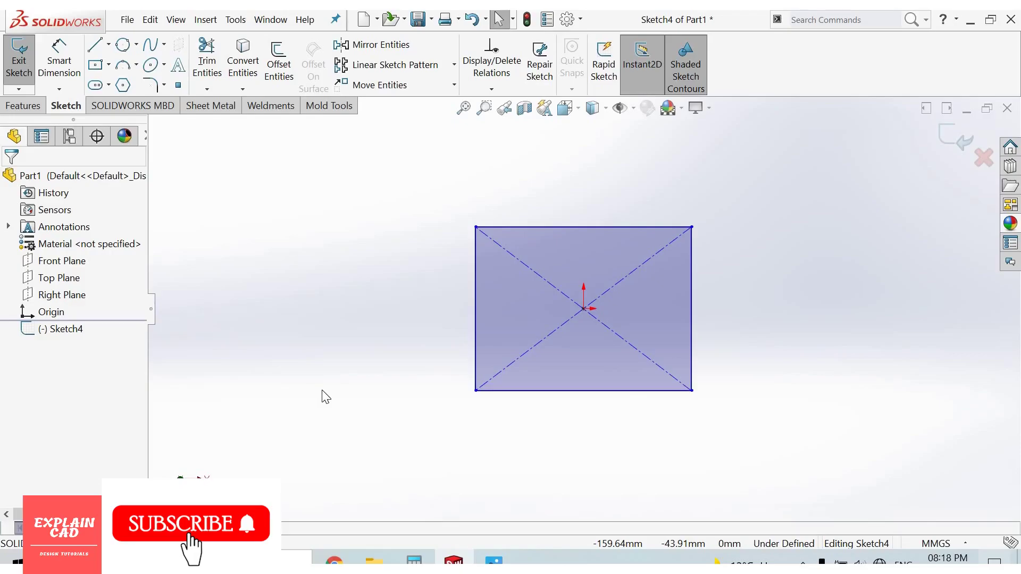
Dimension the rectangle 55 mm wide and 50 mm high, and exit the sketch
right_drag(292, 392, 295, 346)
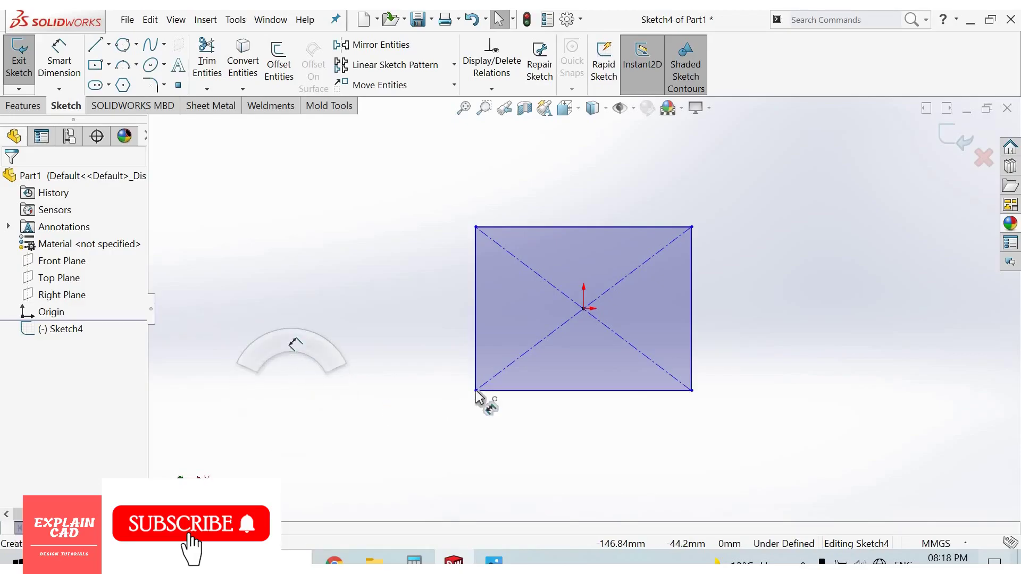
click(516, 392)
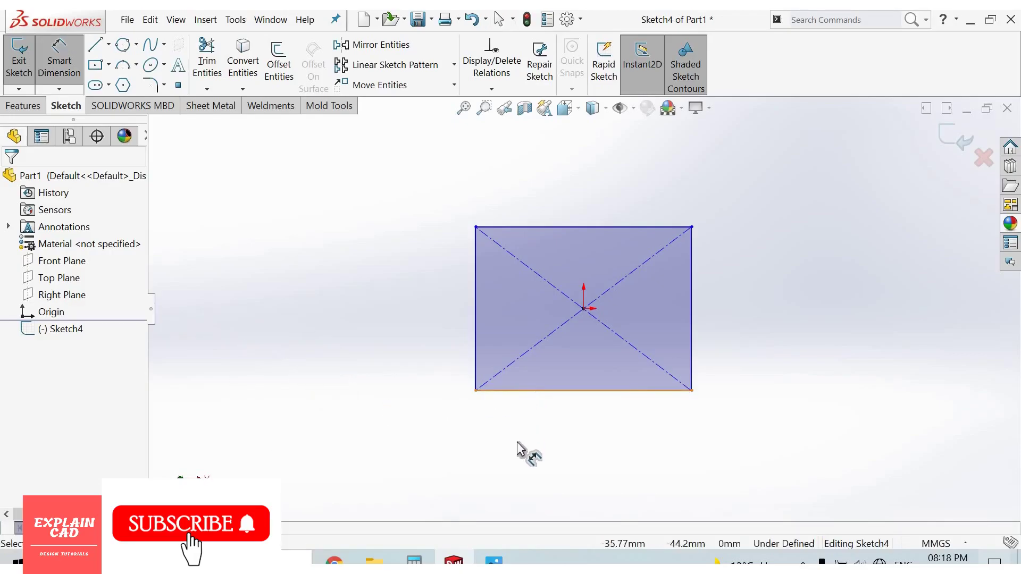
click(529, 452)
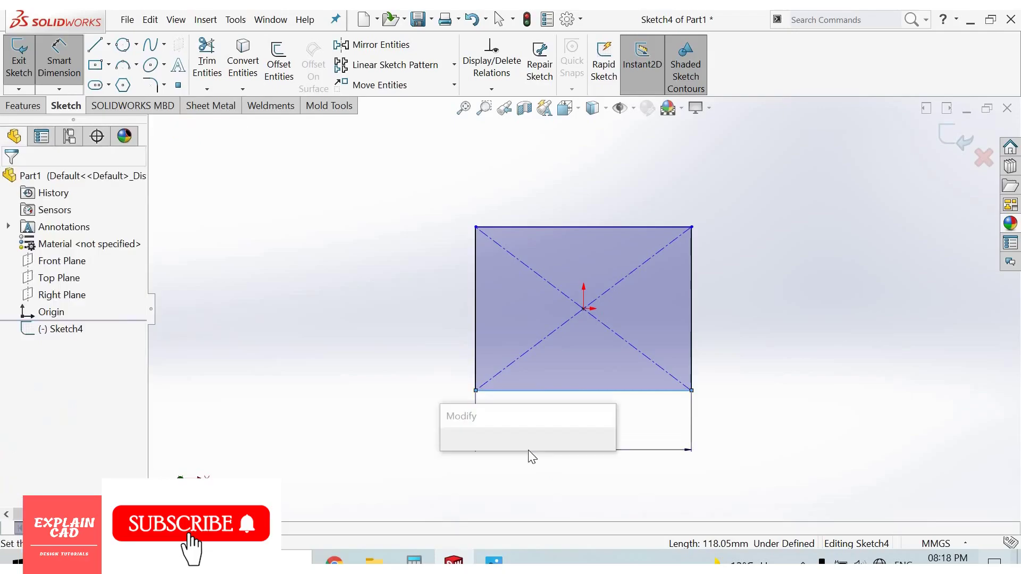
text(55)
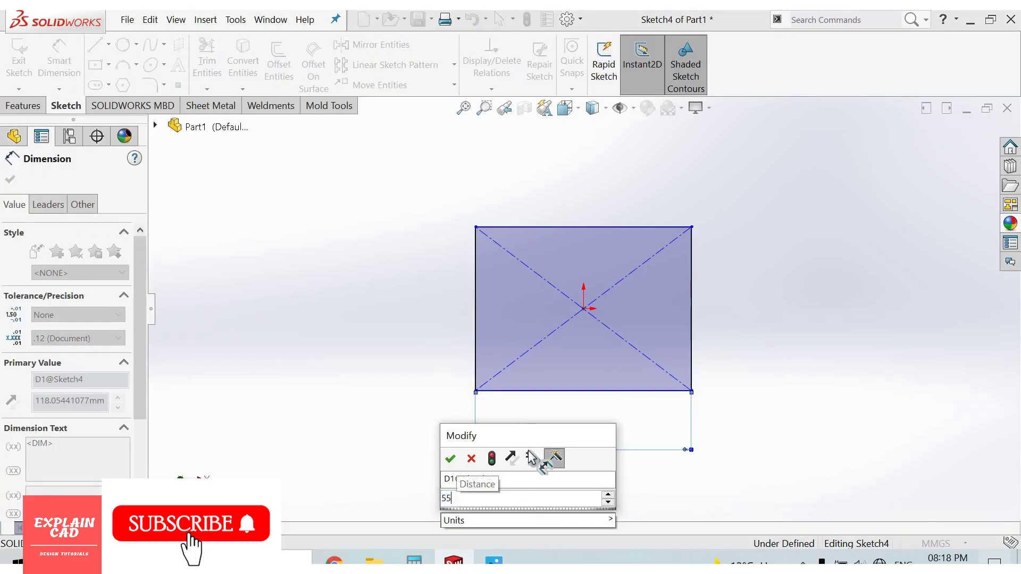
key(Return)
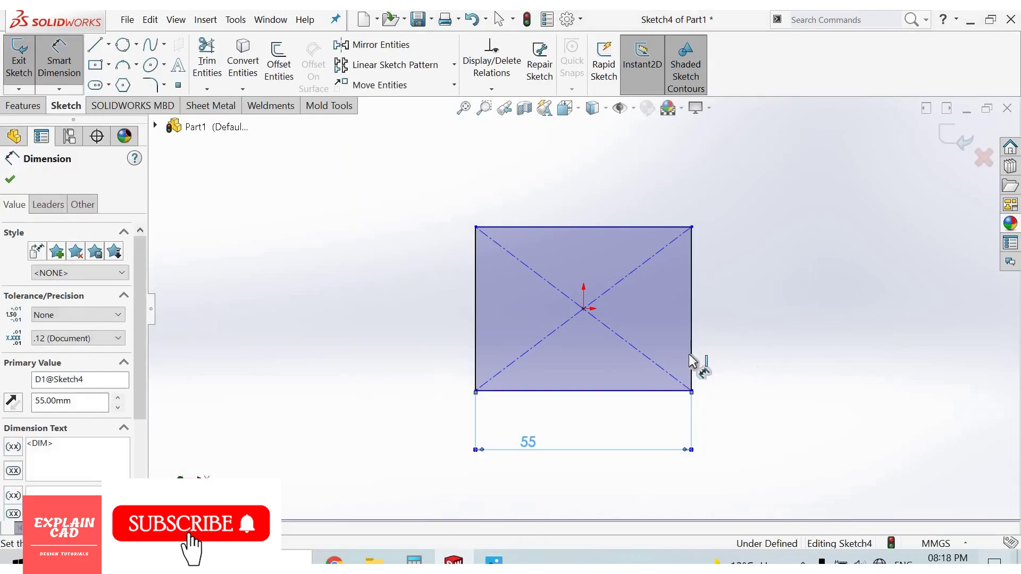
click(756, 348)
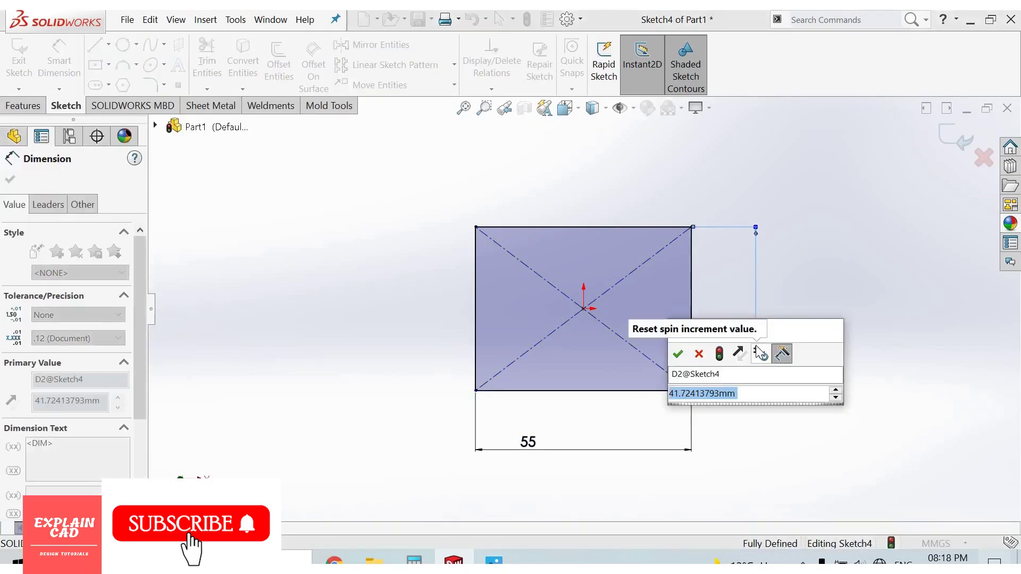
text(50)
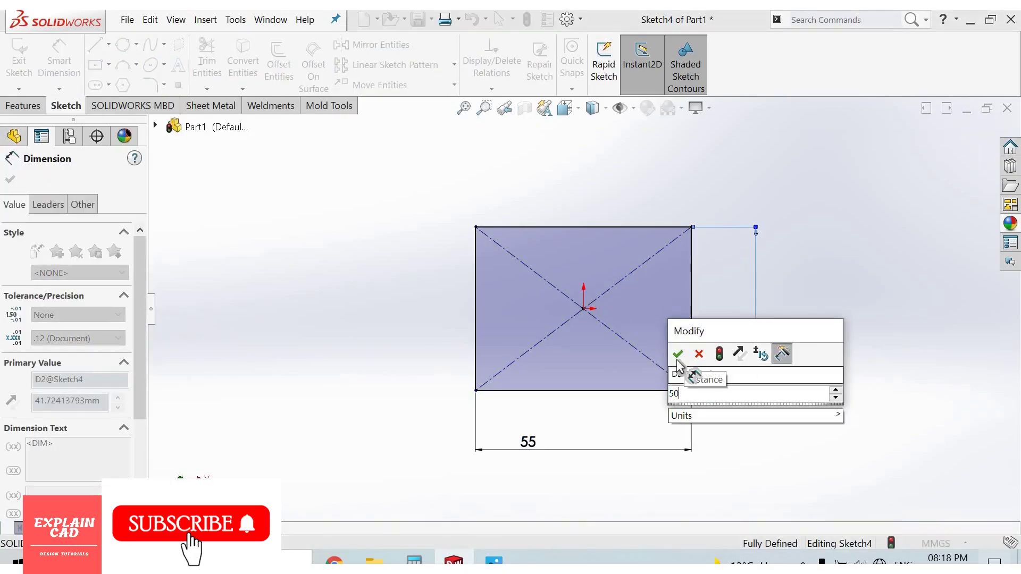
key(Return)
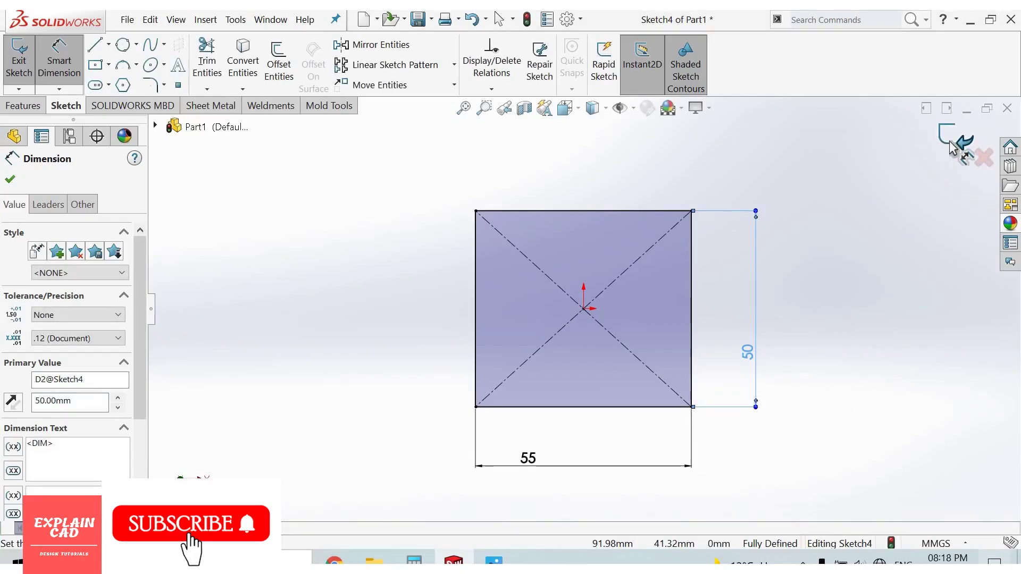
right_click(815, 246)
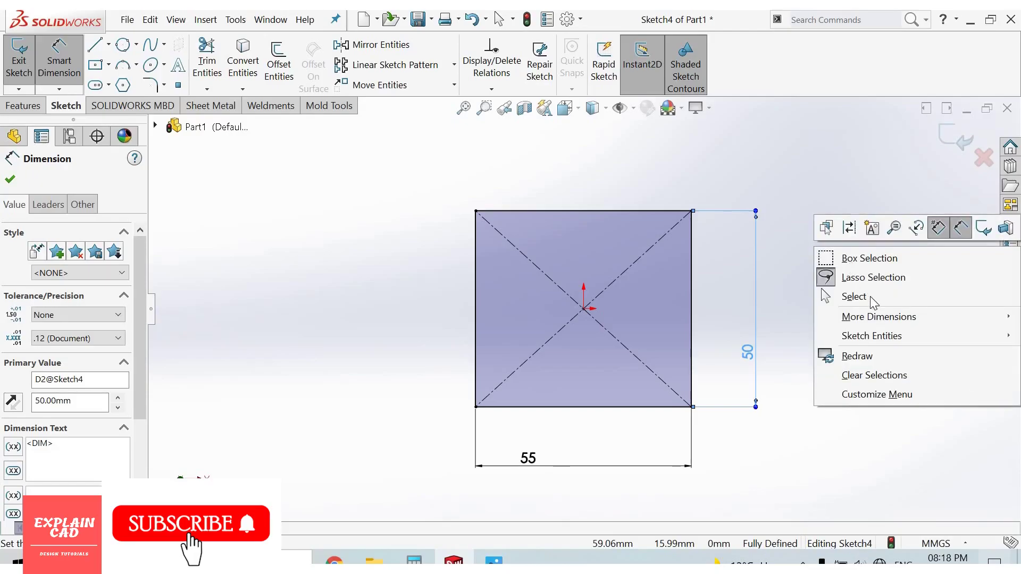
click(856, 297)
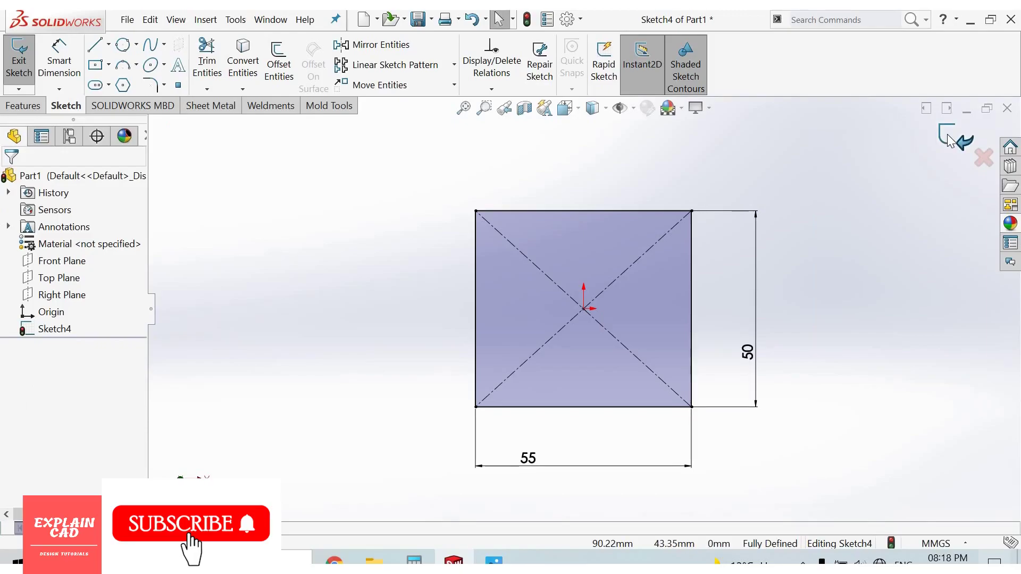
click(950, 139)
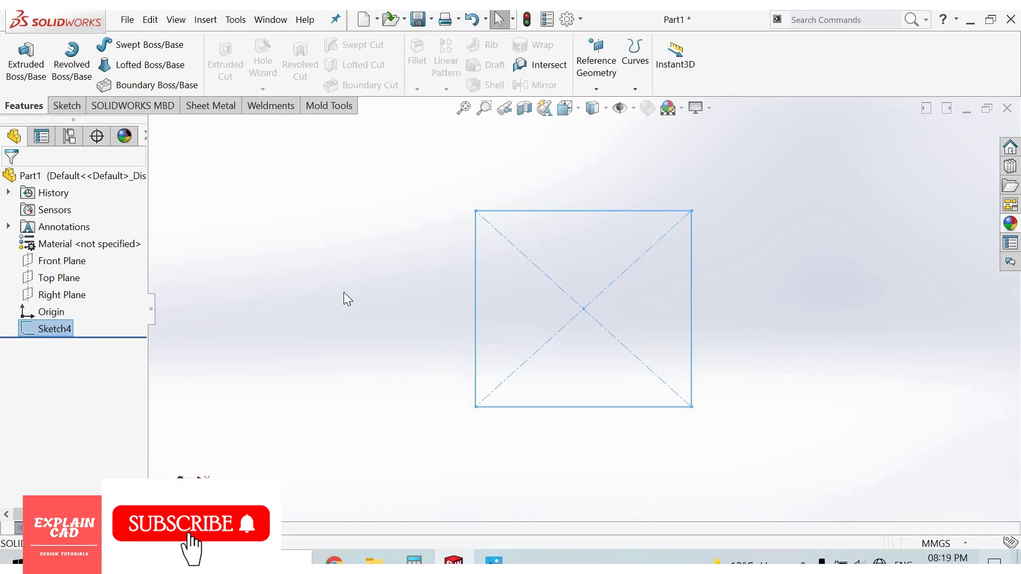
Extrude the rectangle upward as a blind boss 10 mm thick, checking the thickness against the reference drawing
key(ctrl+7)
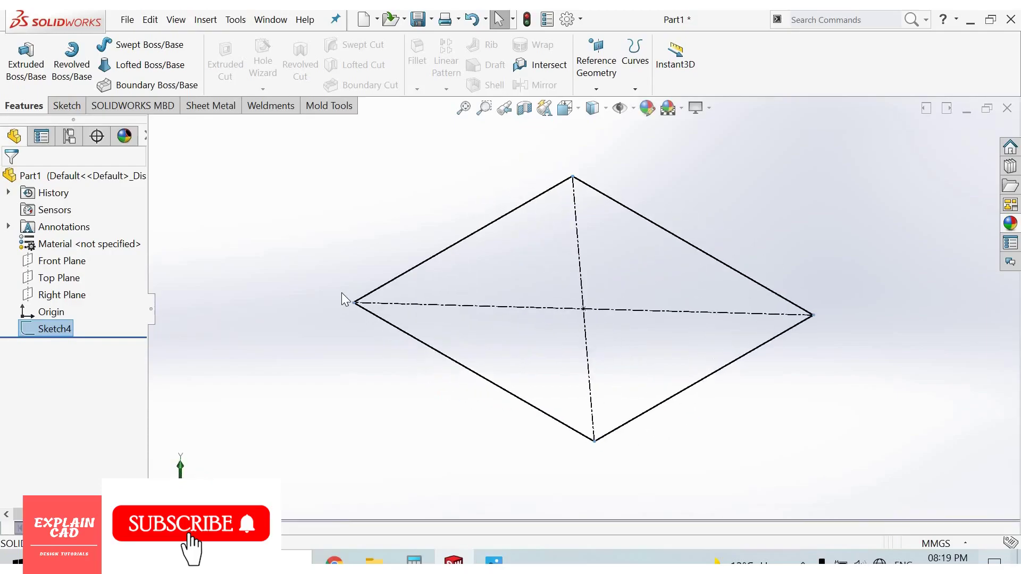
click(33, 80)
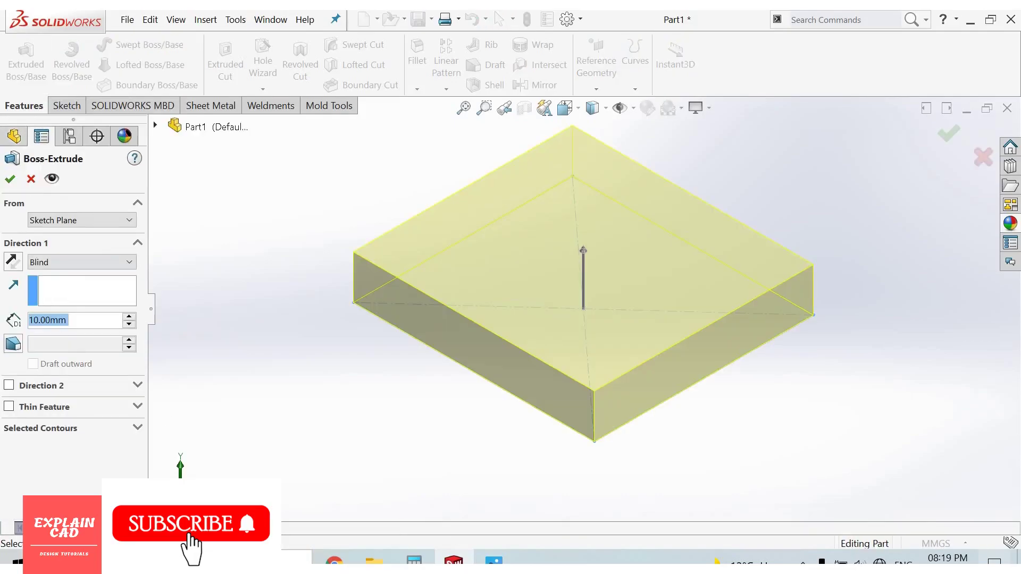
click(494, 561)
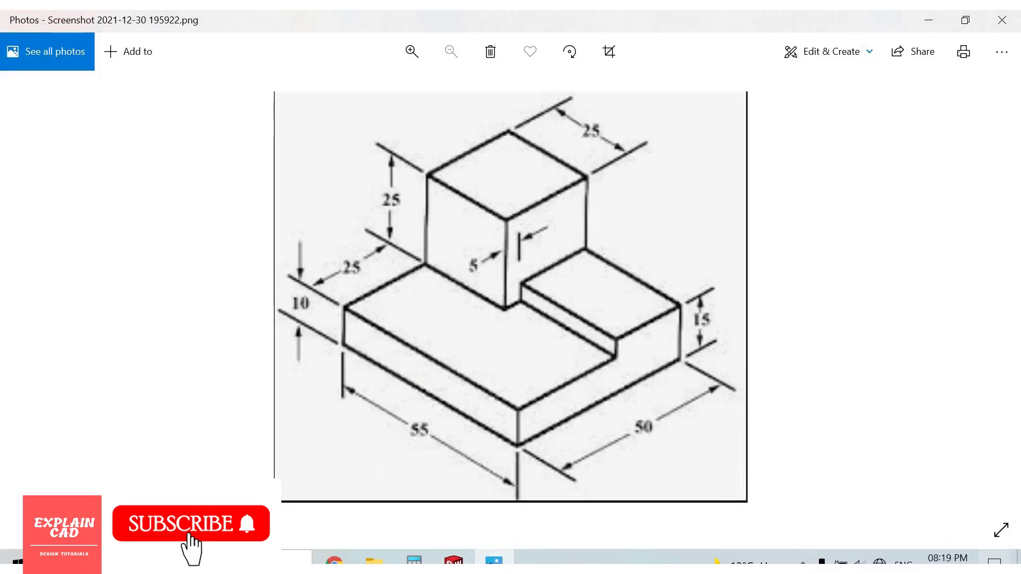
key(alt+Tab)
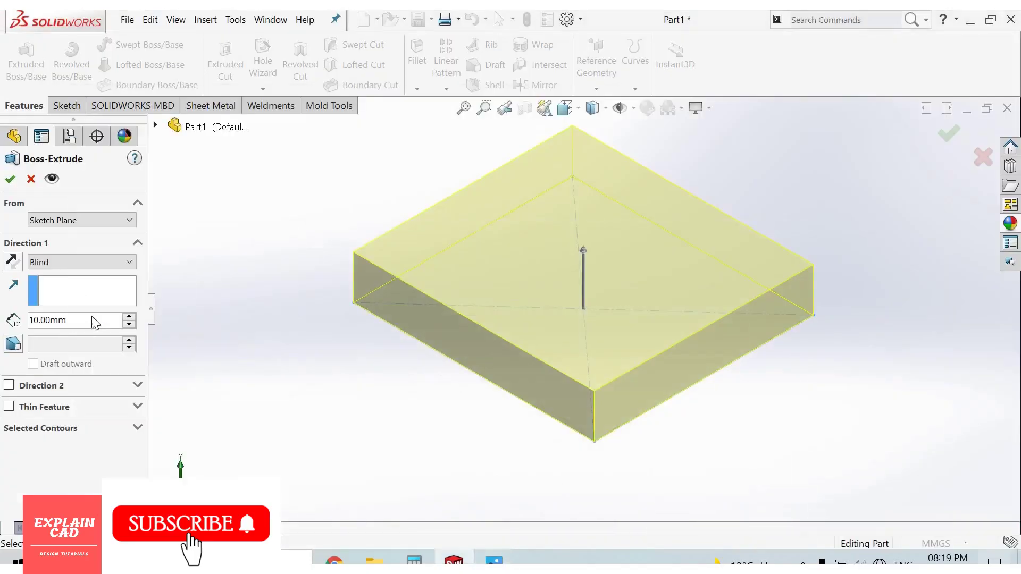
click(10, 179)
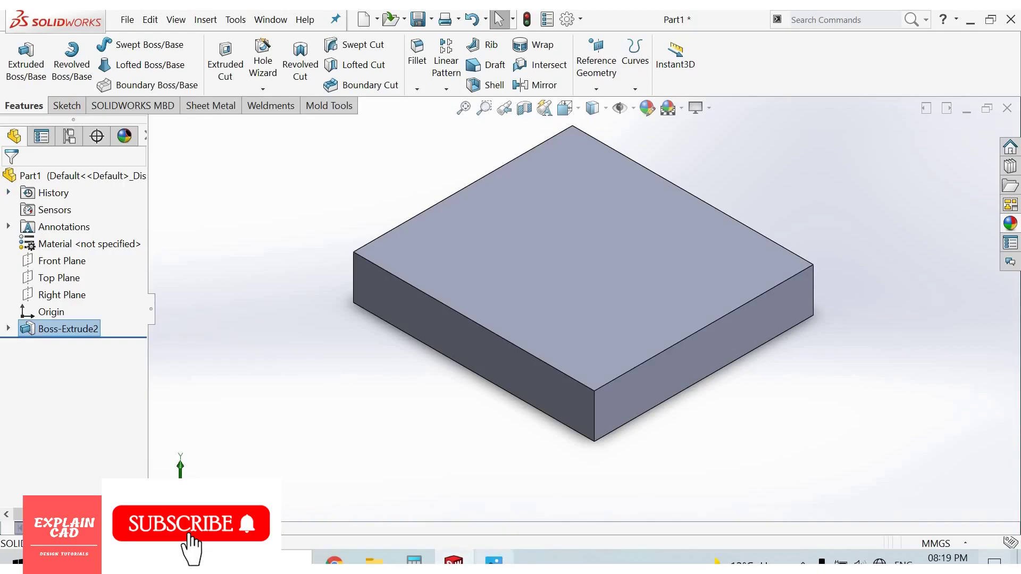
Consult the reference drawing for the upper block and start a sketch on the plate's top face, viewed face-on
key(alt+Tab)
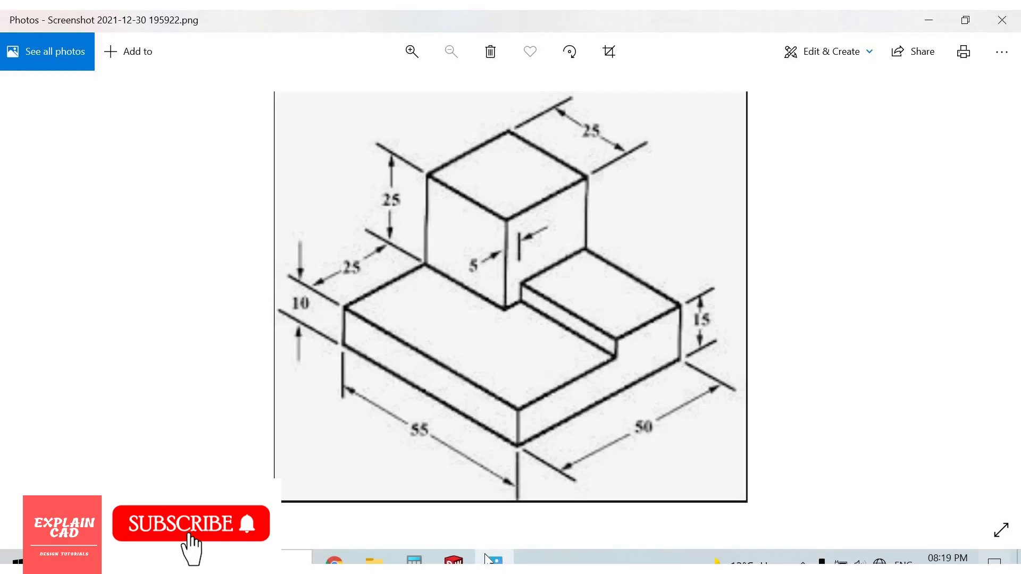
key(alt+Tab)
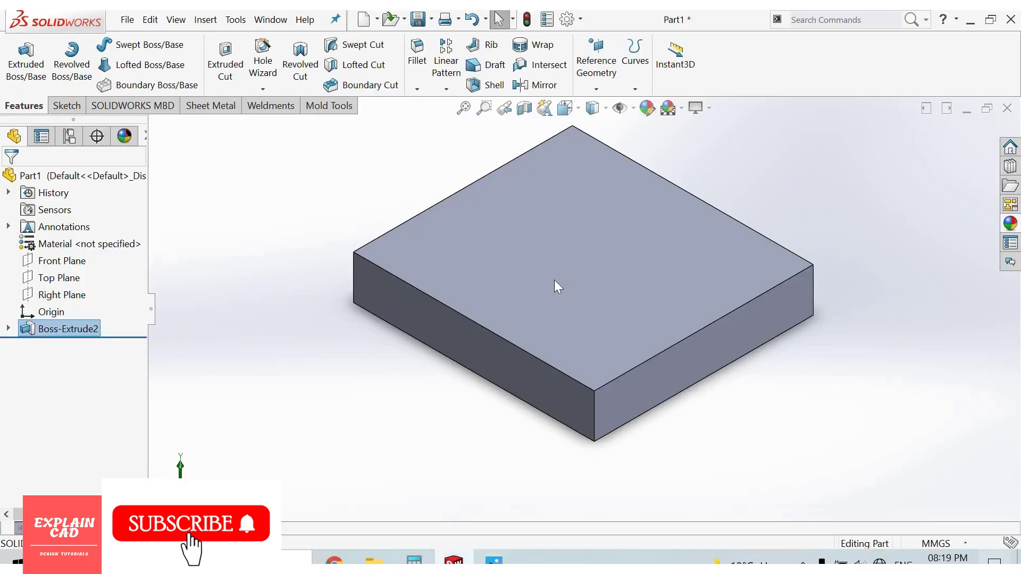
click(591, 256)
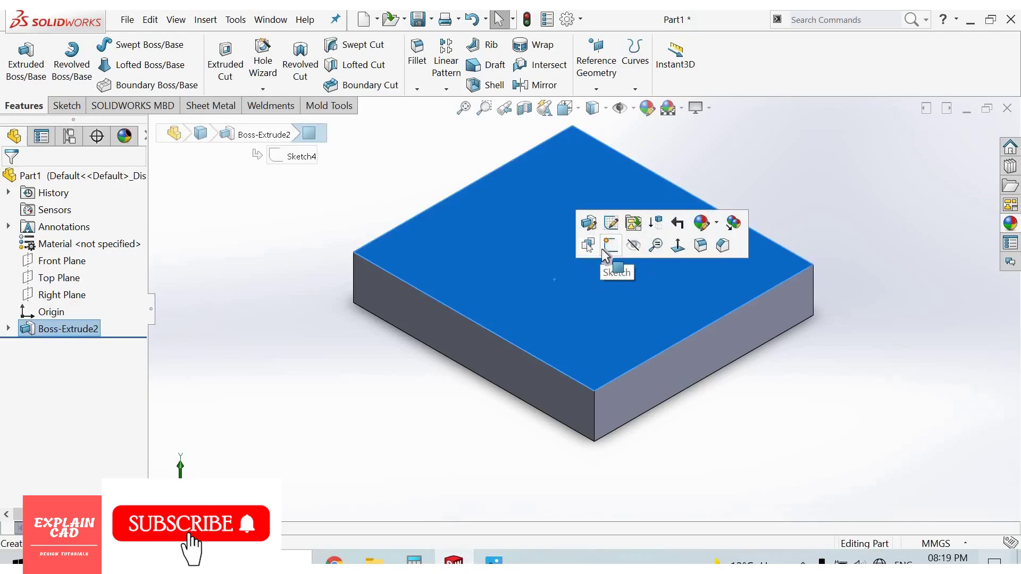
click(603, 250)
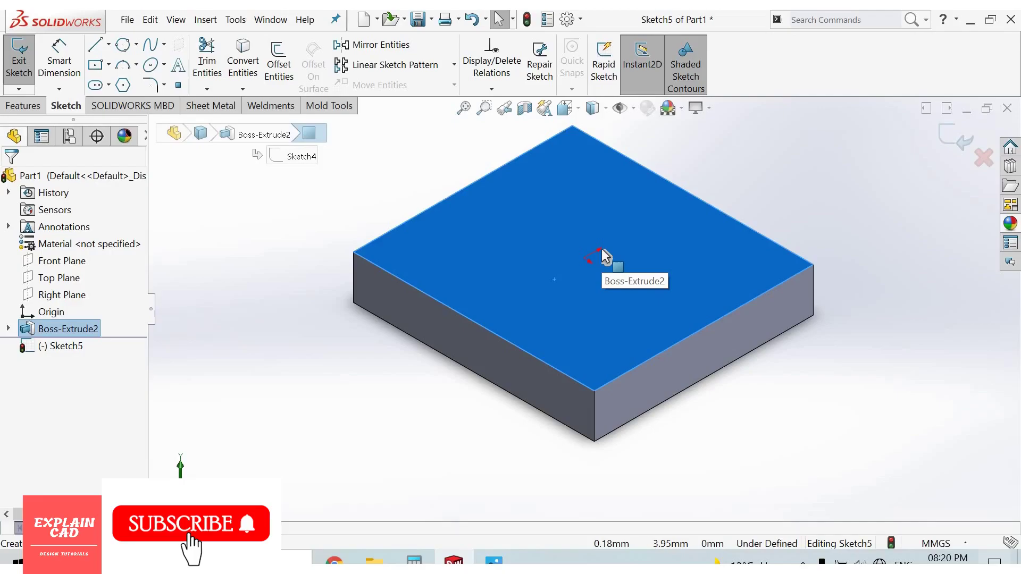
key(ctrl+8)
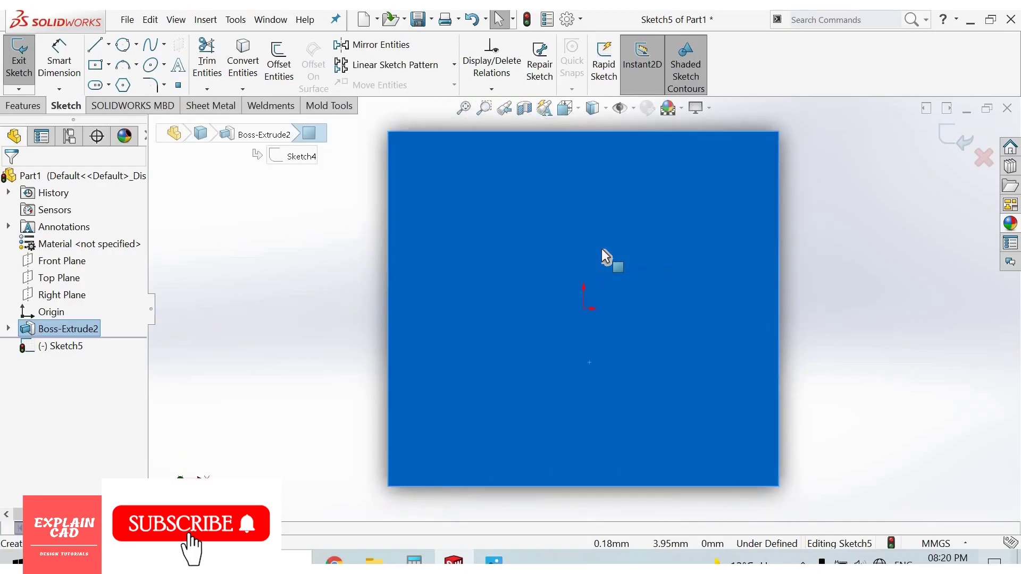
Sketch a corner rectangle inside the top face, starting from the plate's upper-left corner
click(94, 65)
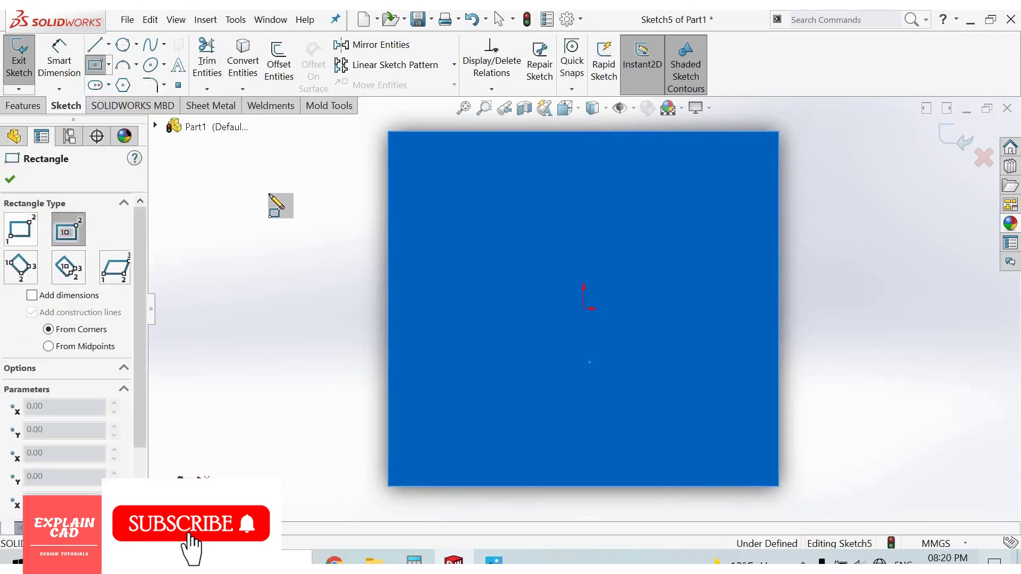
click(388, 131)
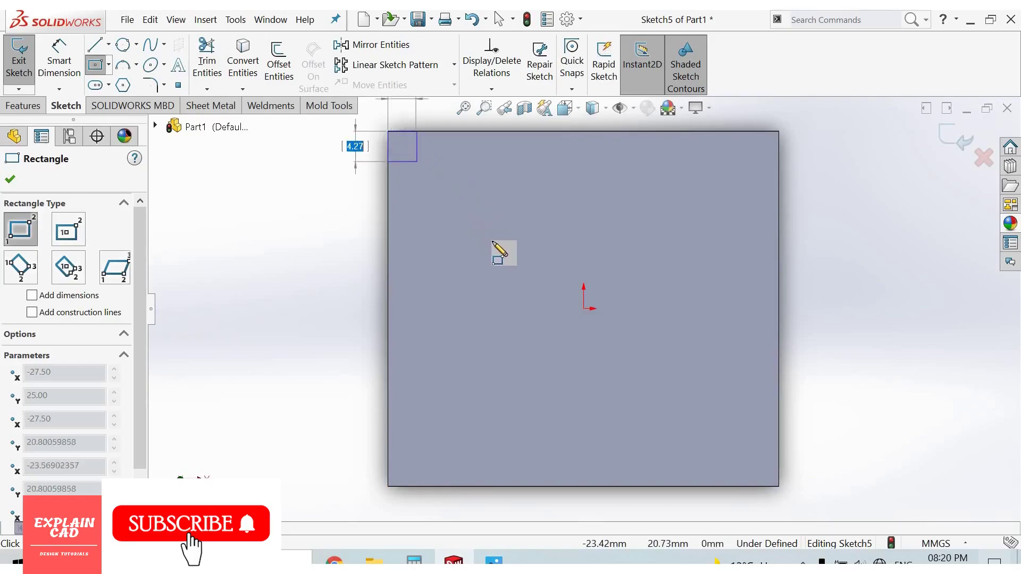
click(532, 248)
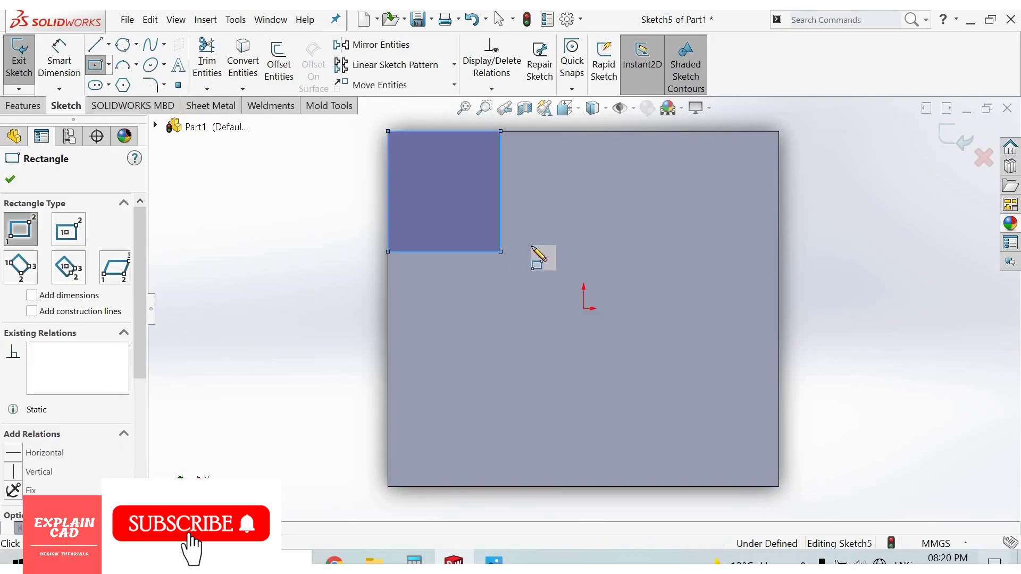
right_click(560, 260)
key(Escape)
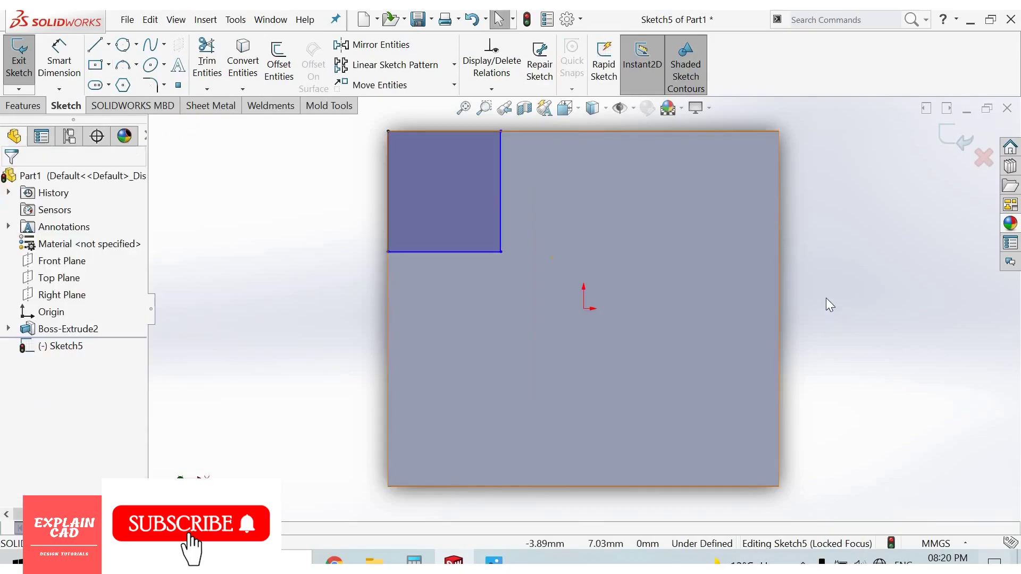
Dimension the rectangle in the plate's corner 25 mm high and 25 mm wide, and exit the sketch
right_drag(825, 276, 831, 239)
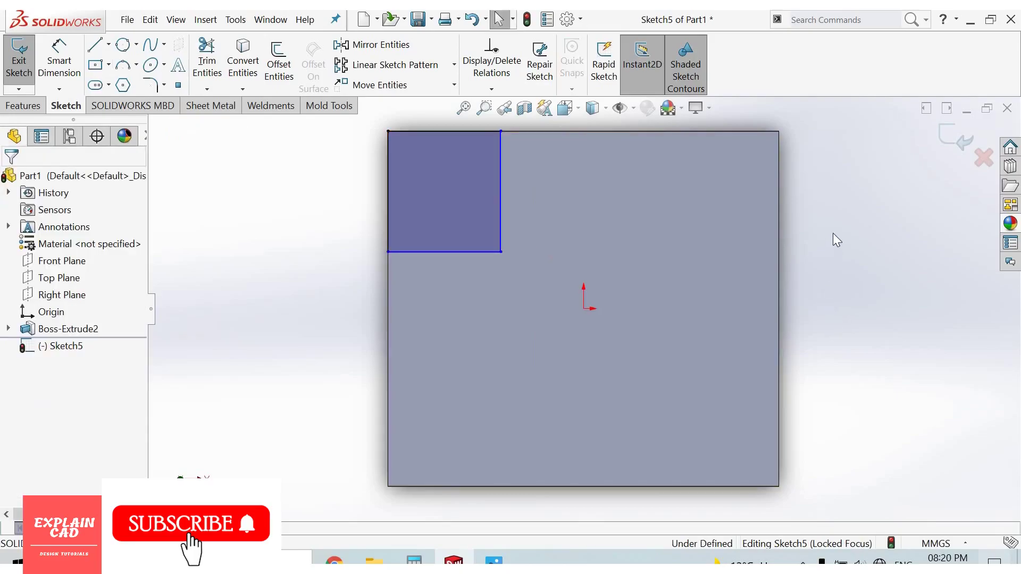
click(501, 230)
click(570, 227)
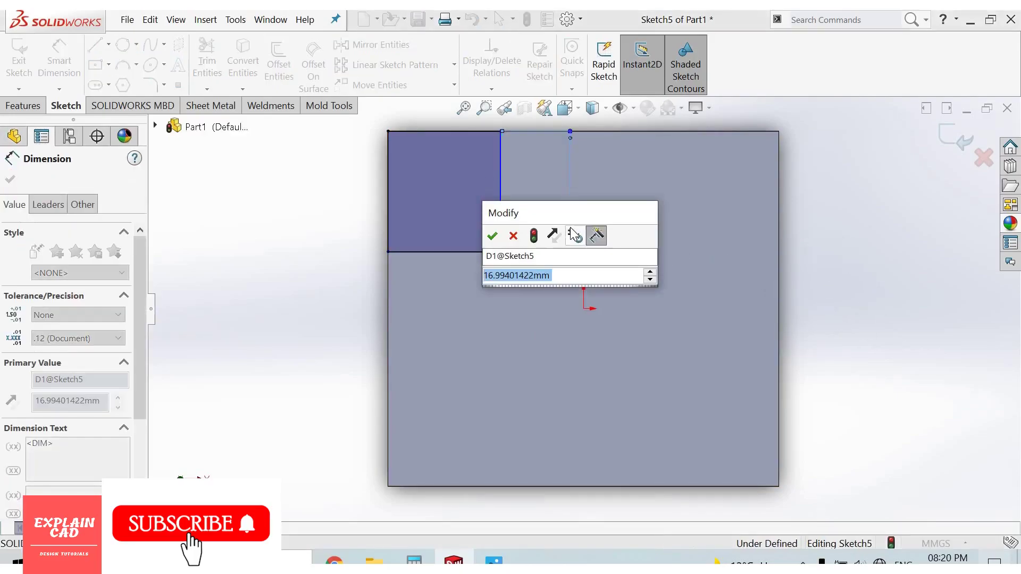
text(25)
key(Return)
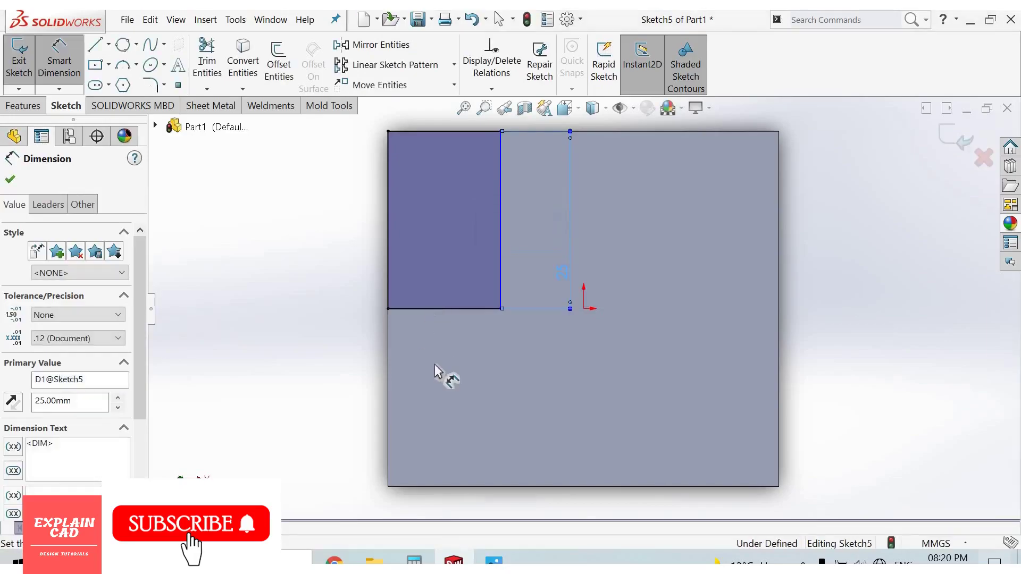
click(436, 309)
click(438, 376)
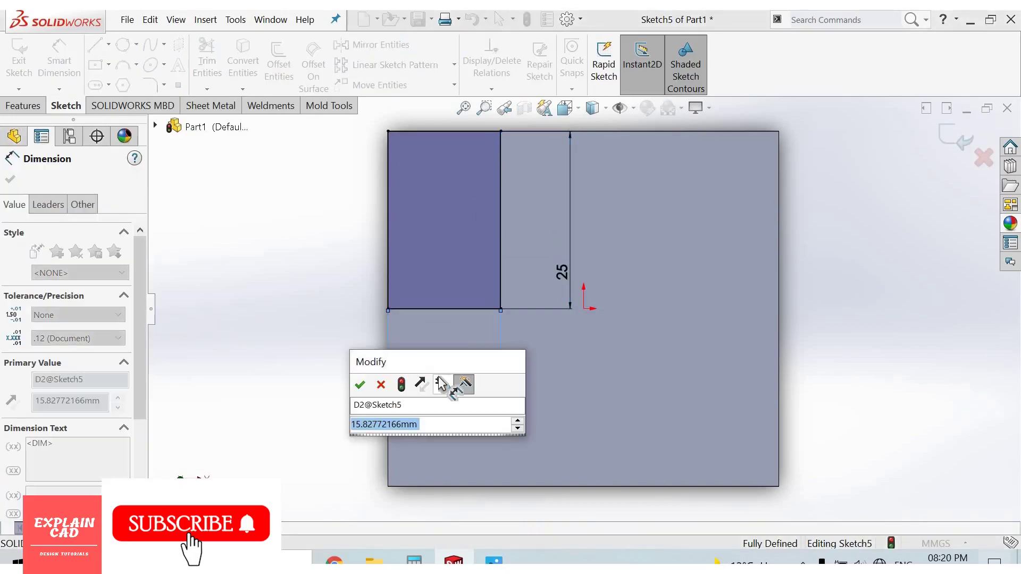
text(25)
key(Return)
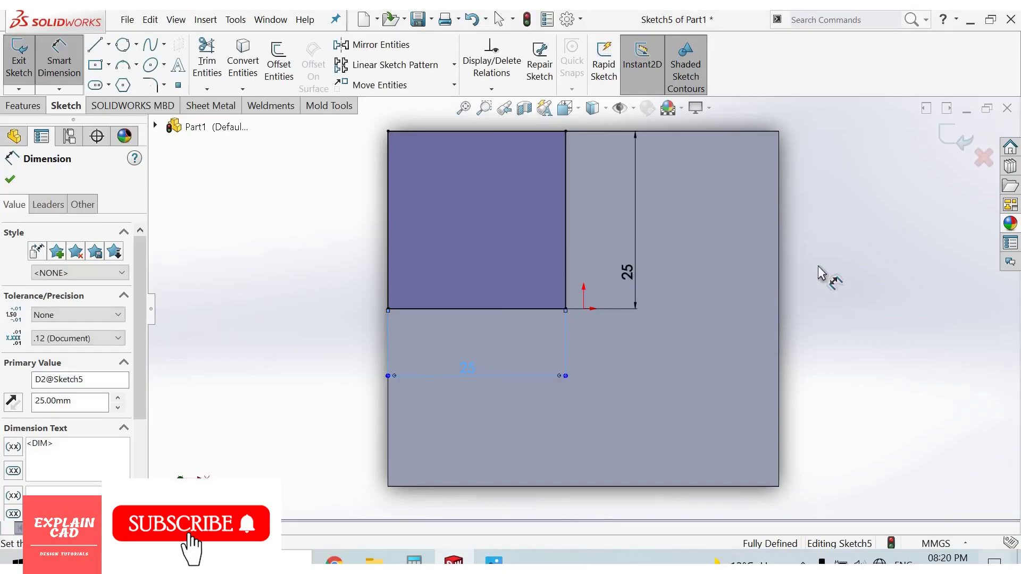
right_click(860, 317)
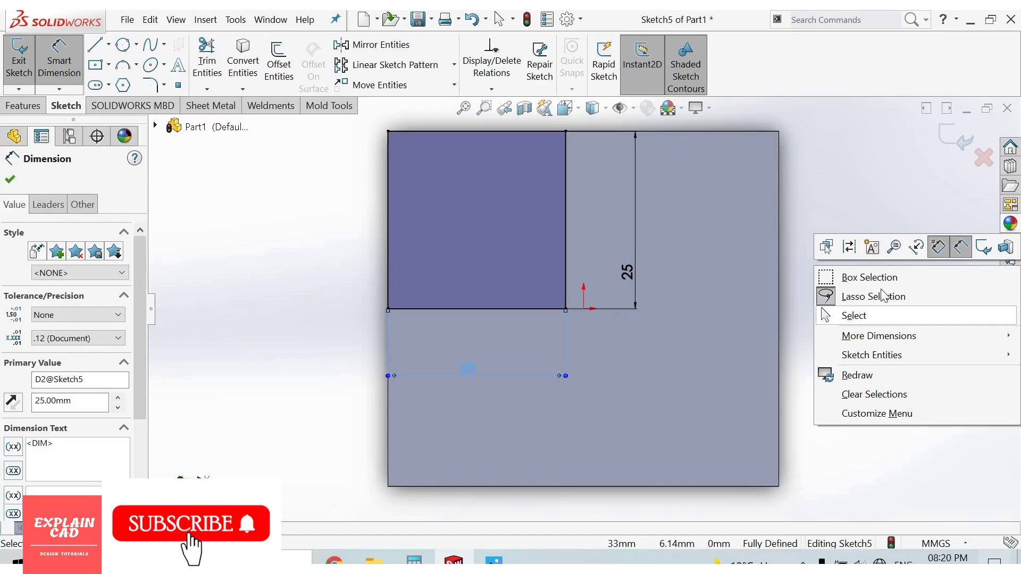
click(861, 317)
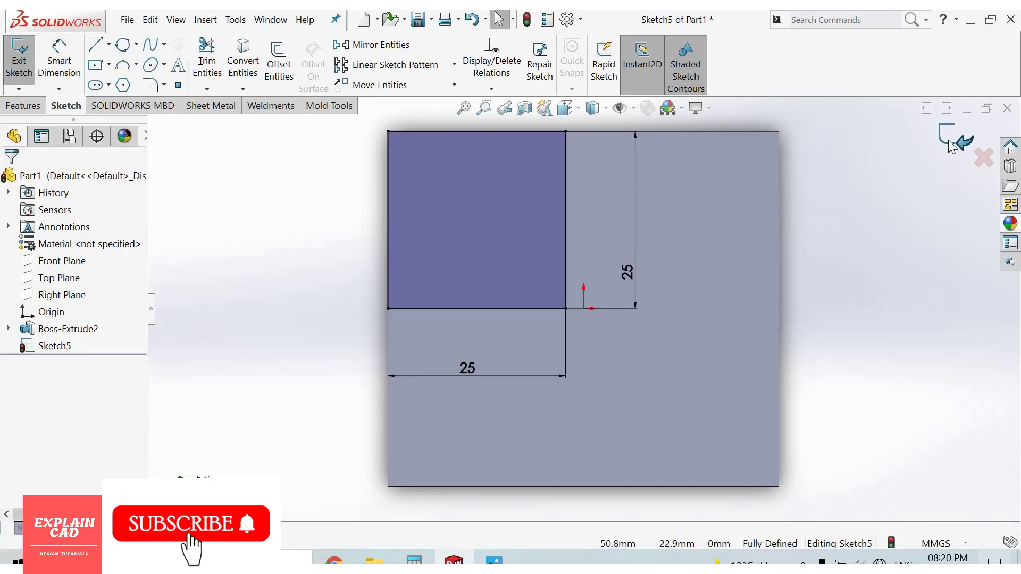
click(949, 141)
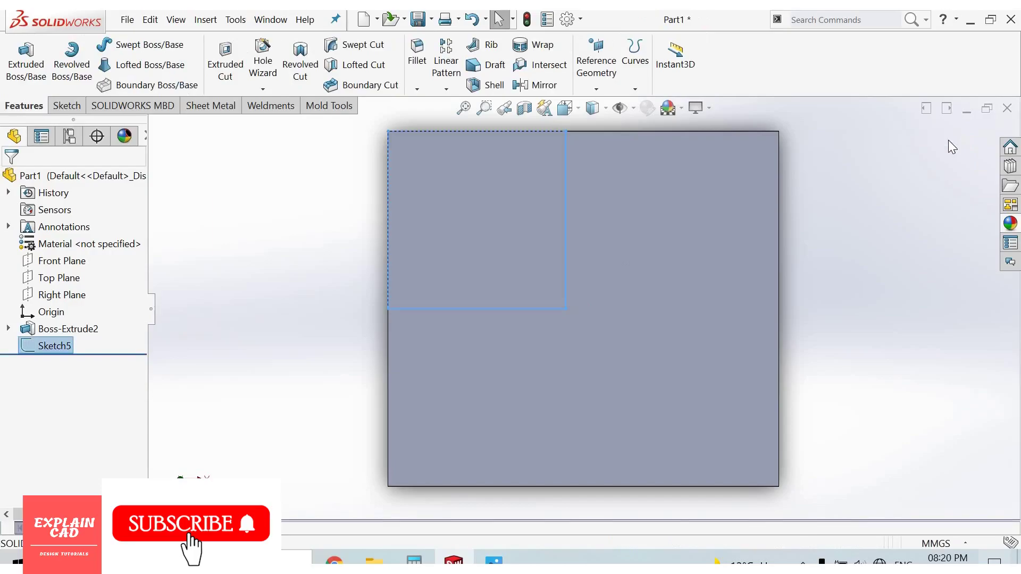
Extrude the square upward from the plate as a blind boss 25 mm high, merged with the base
key(ctrl+7)
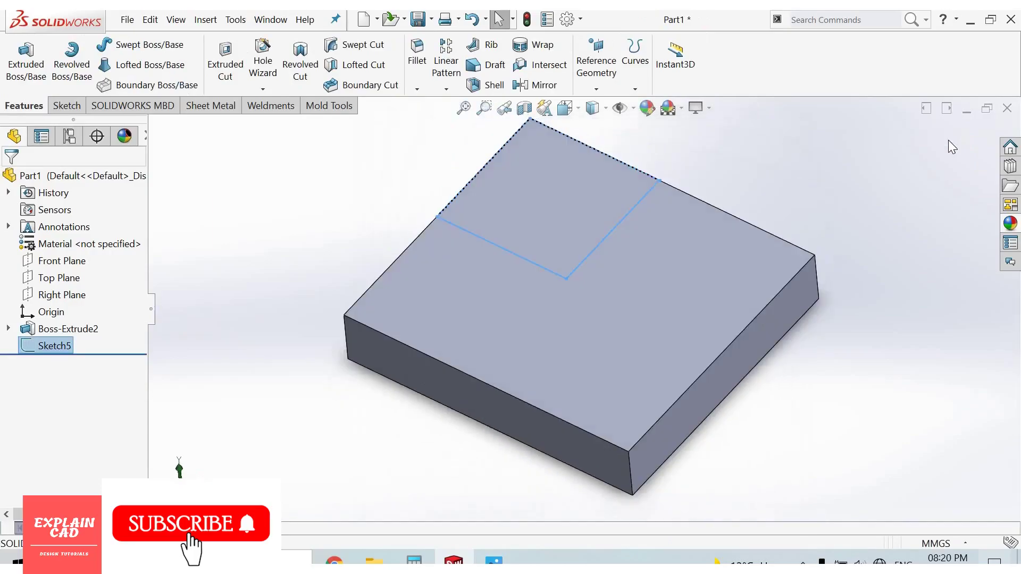
click(40, 73)
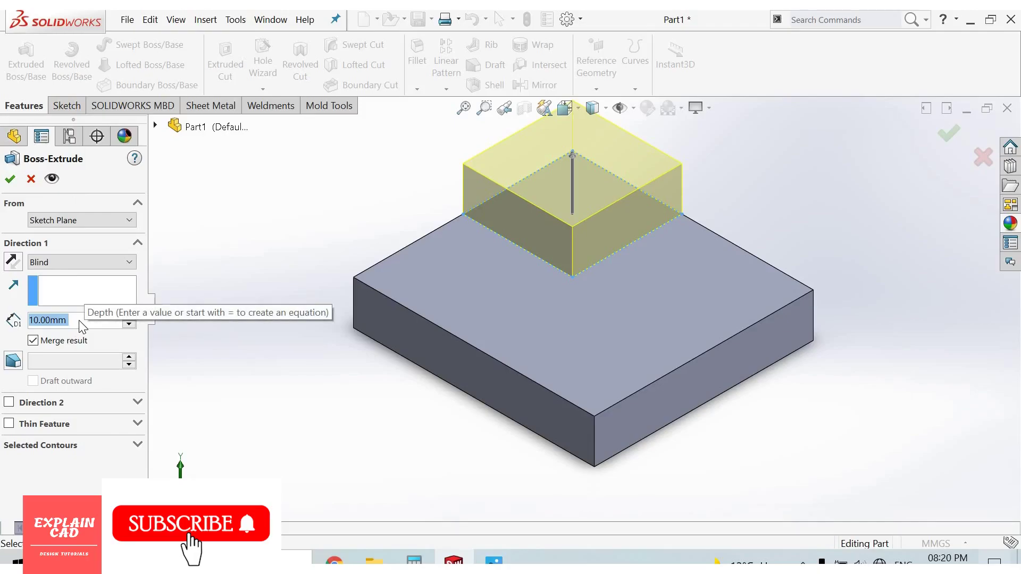
text(25)
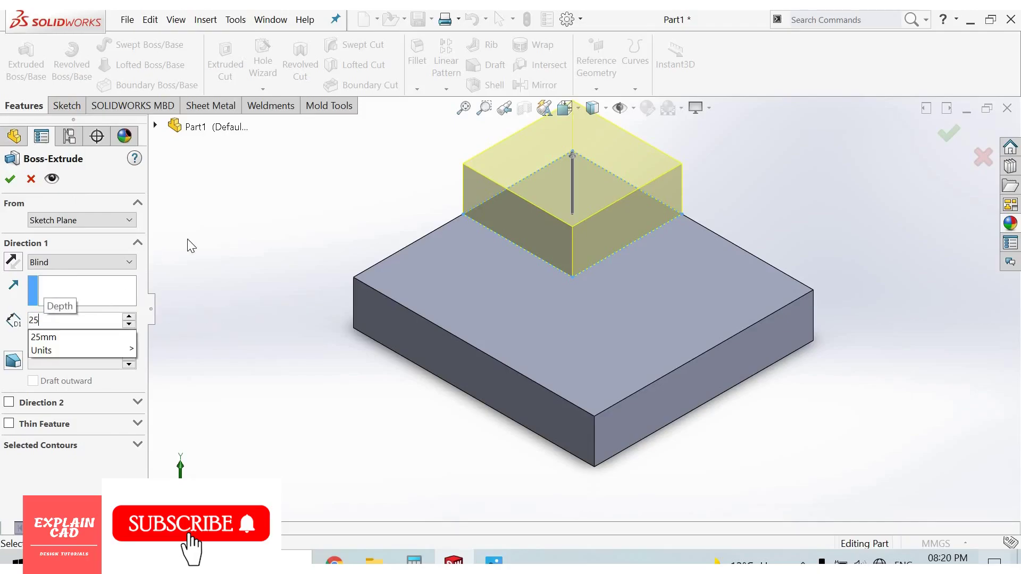
key(Return)
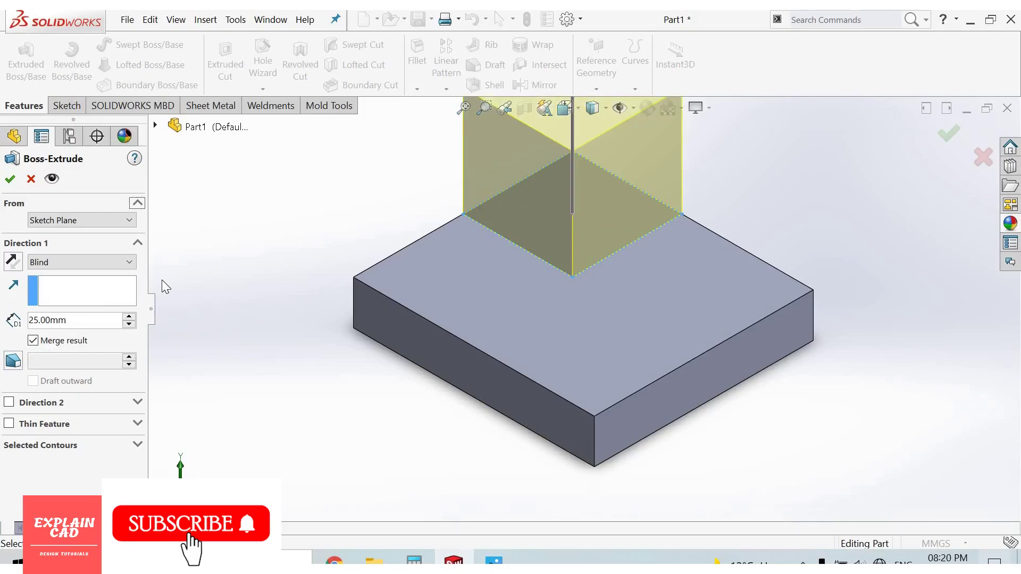
key(f)
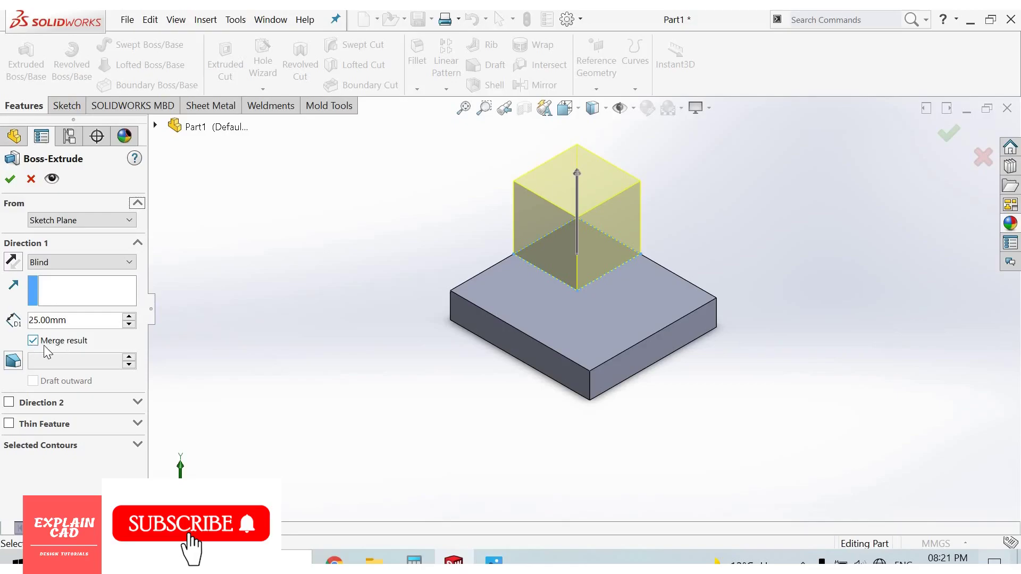
click(10, 179)
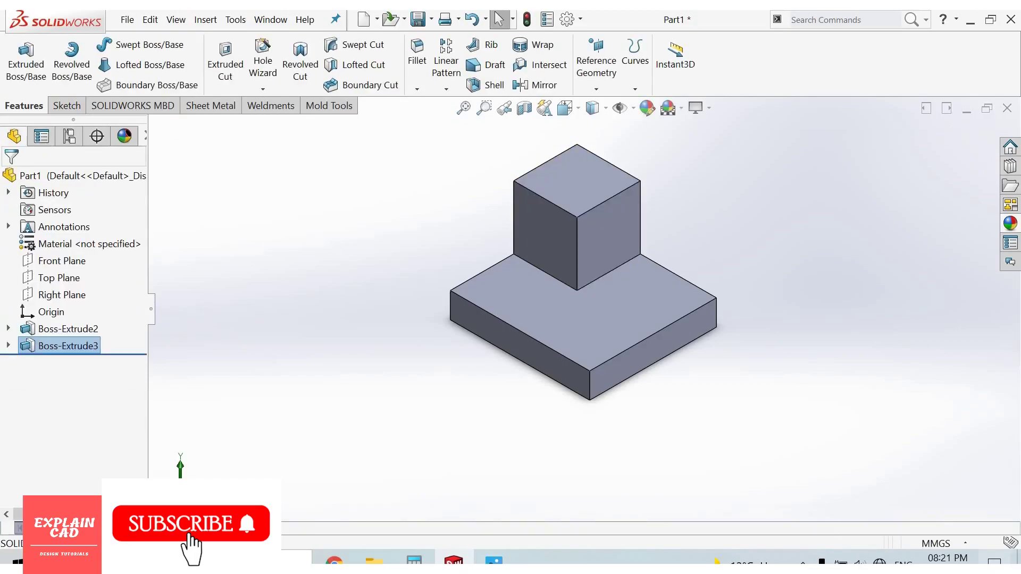
Consult the reference drawing for the low side step and start a sketch on the plate's top face
click(494, 559)
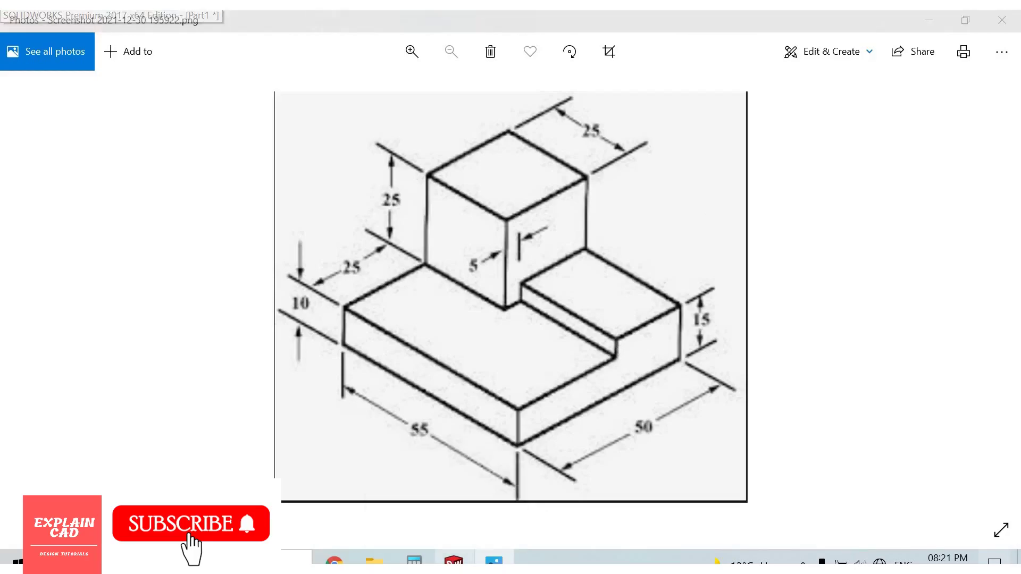
click(455, 500)
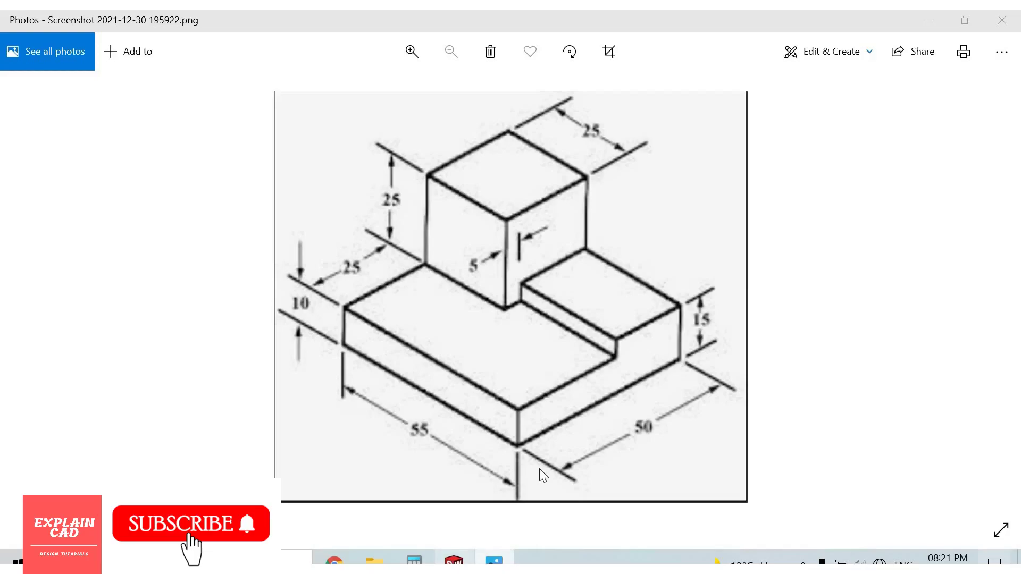
key(alt+Tab)
click(656, 274)
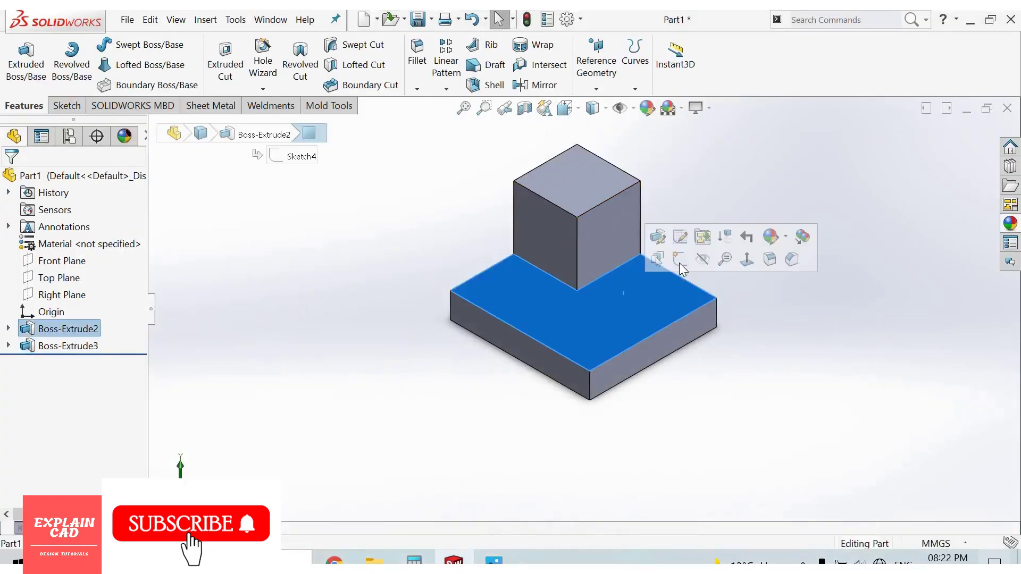
click(679, 262)
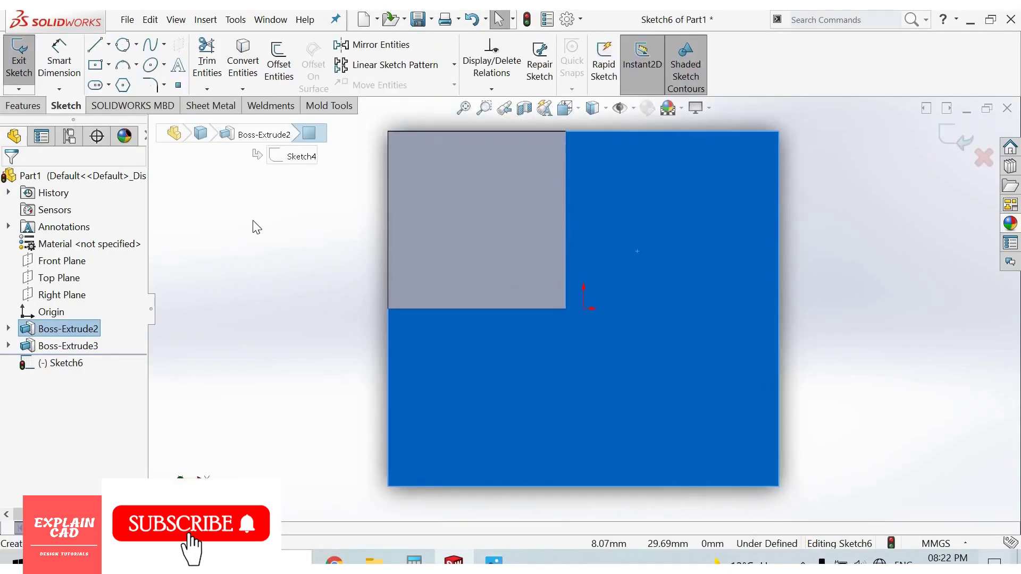
Sketch a corner rectangle about 14.23 mm high from the plate's upper-right corner to the block's right side
right_drag(252, 267, 447, 189)
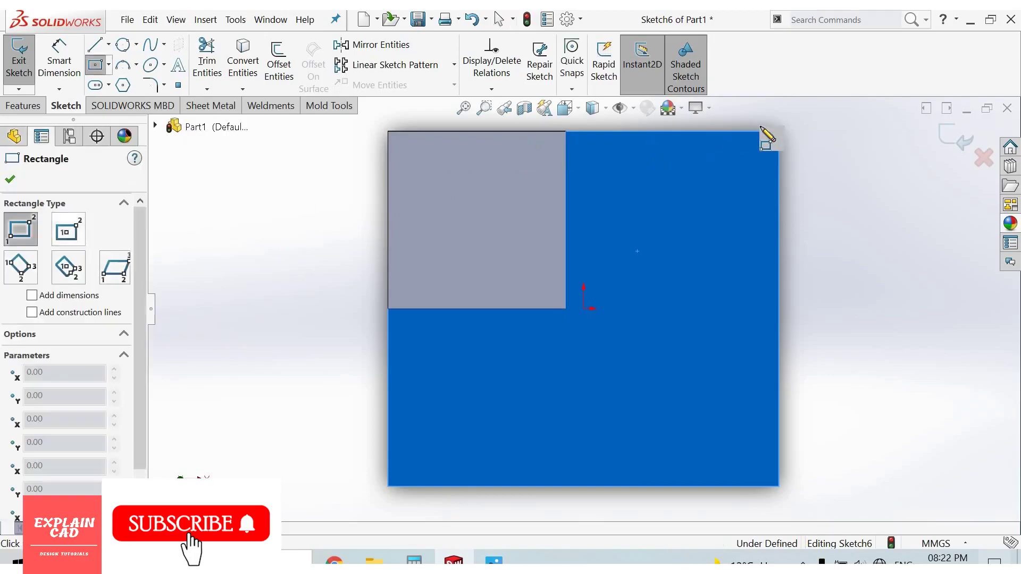
click(778, 132)
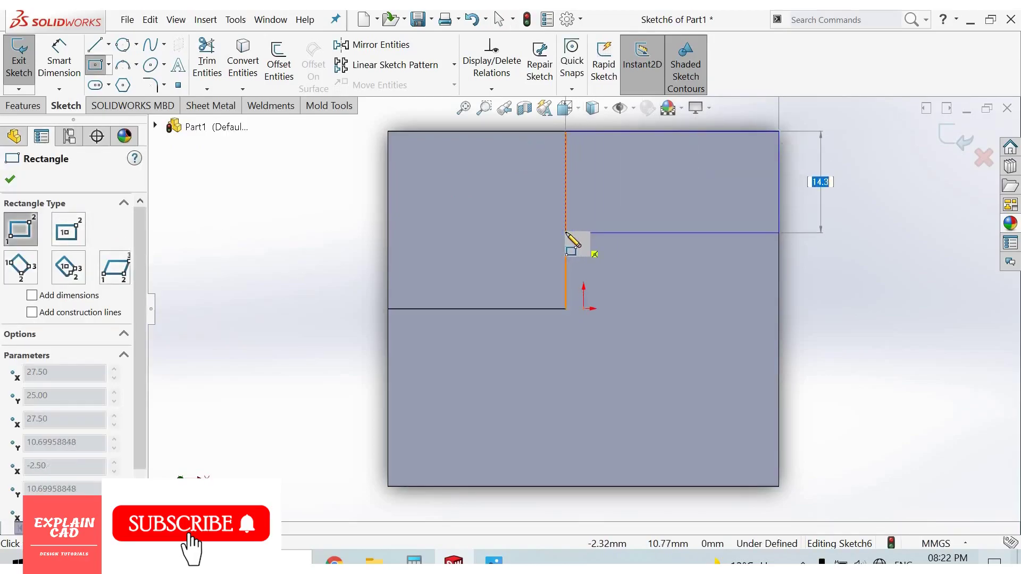
click(566, 232)
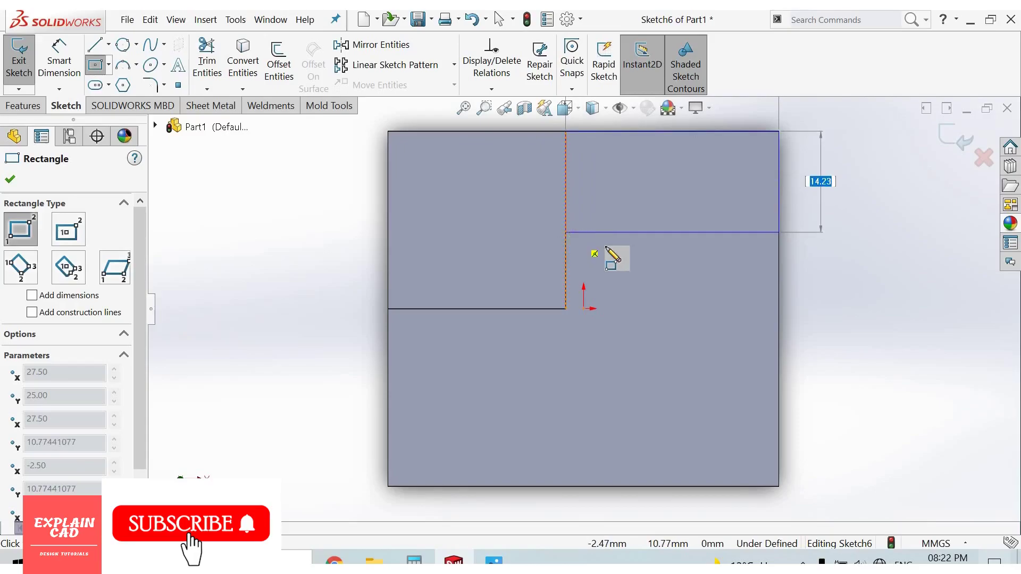
right_click(630, 263)
click(851, 258)
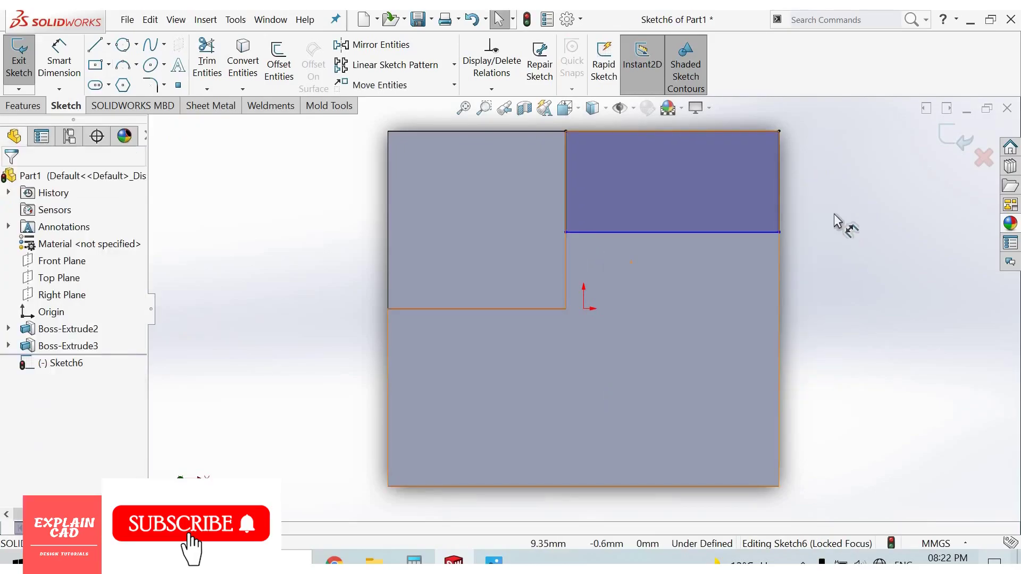
right_drag(851, 303, 719, 230)
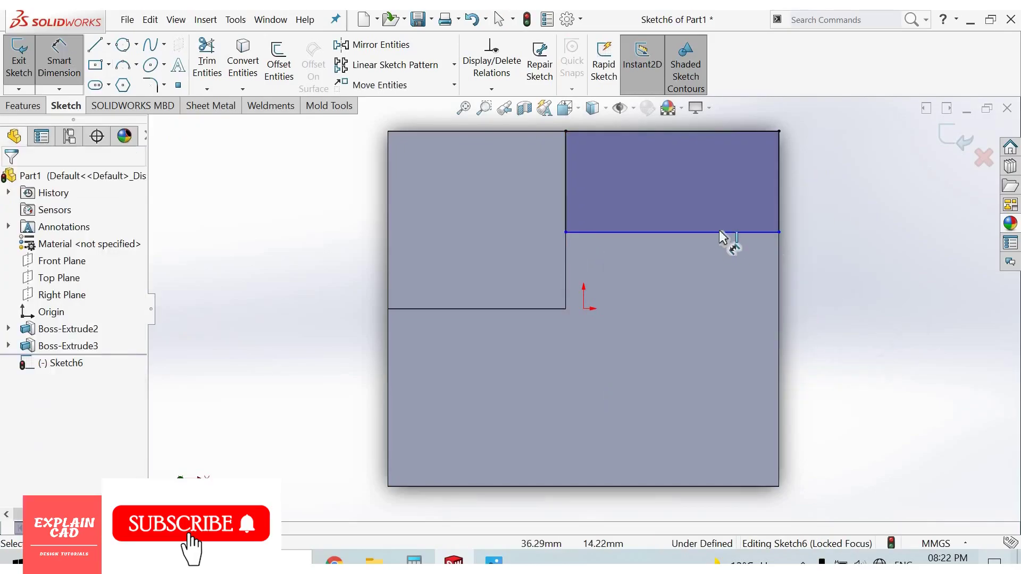
click(717, 311)
click(714, 311)
click(650, 237)
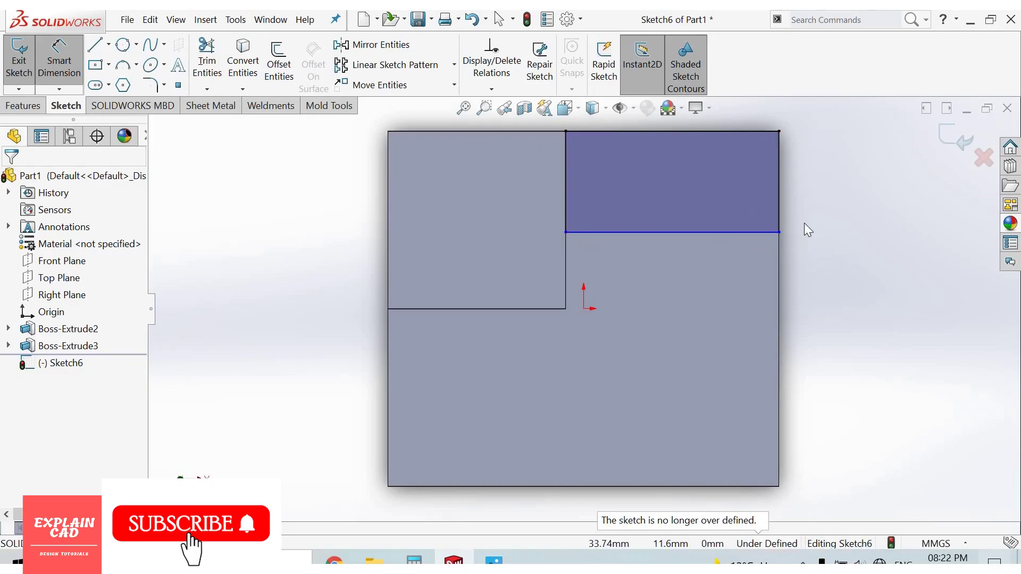
Dimension the rectangle's right edge at 20 mm and exit the sketch
right_click(805, 209)
click(823, 209)
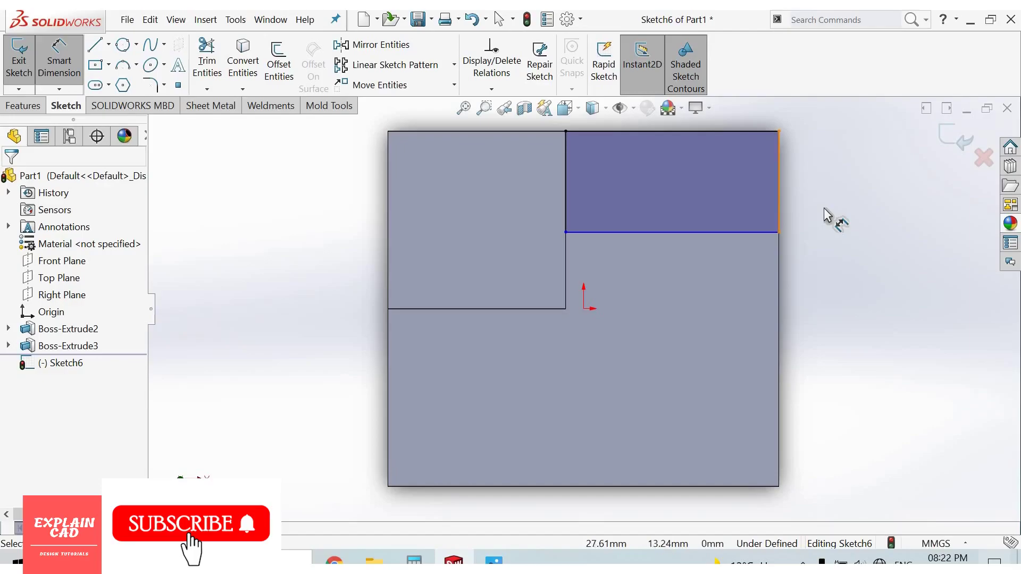
click(824, 212)
text(20)
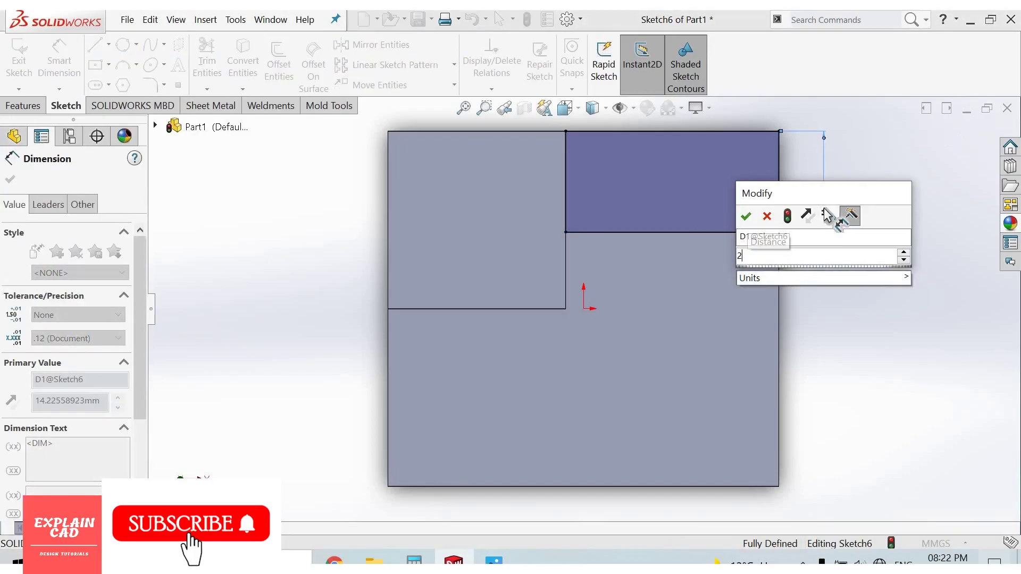
key(Return)
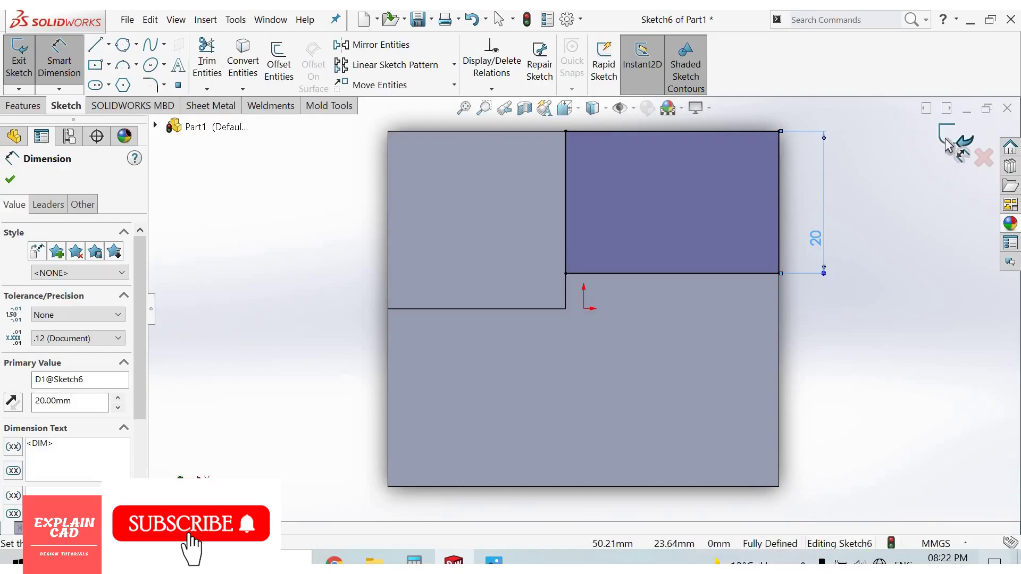
key(ctrl+b)
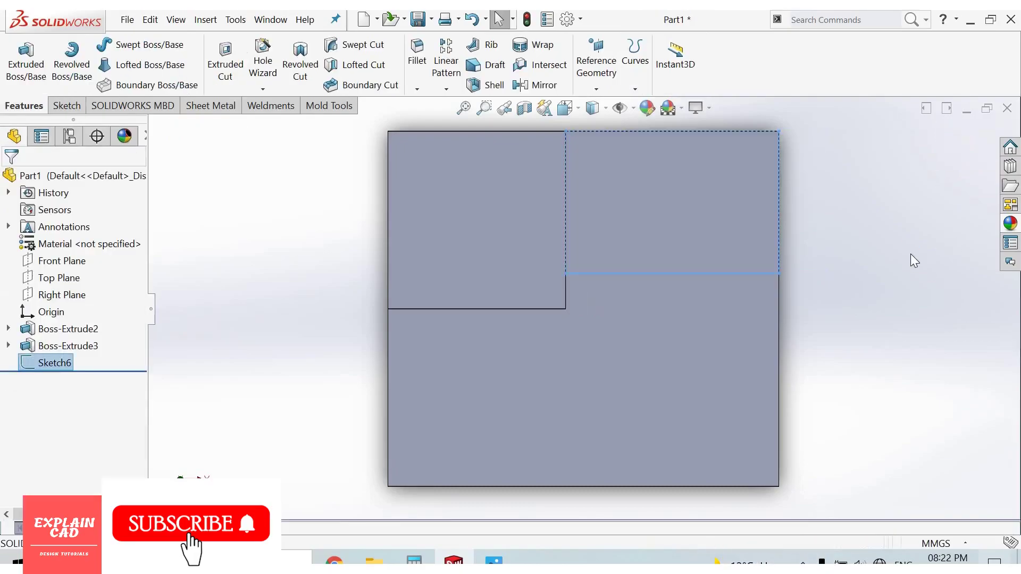
Extrude the rectangle beside the block upward as a blind boss 5 mm high, merged with the base
key(ctrl+7)
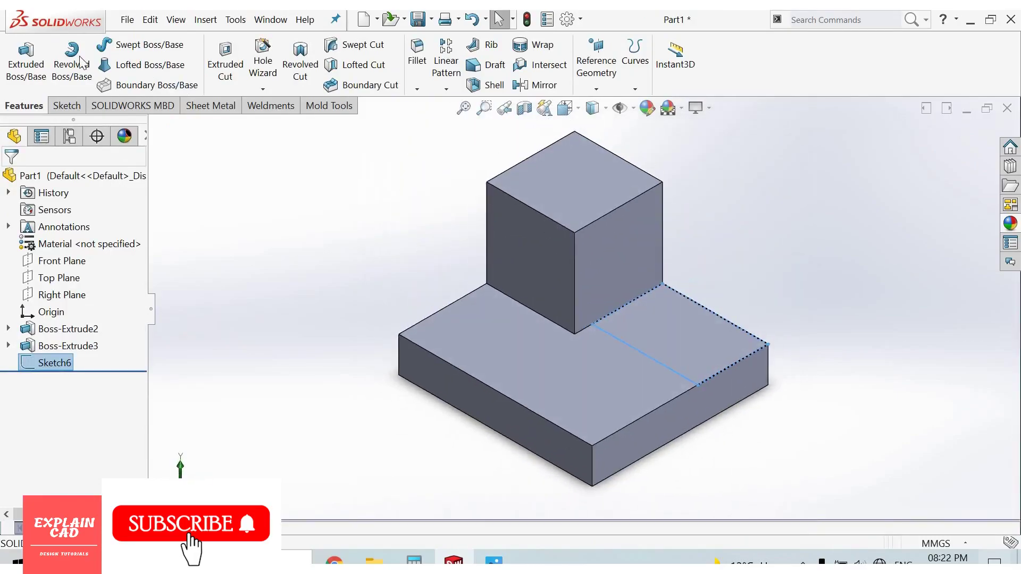
click(47, 79)
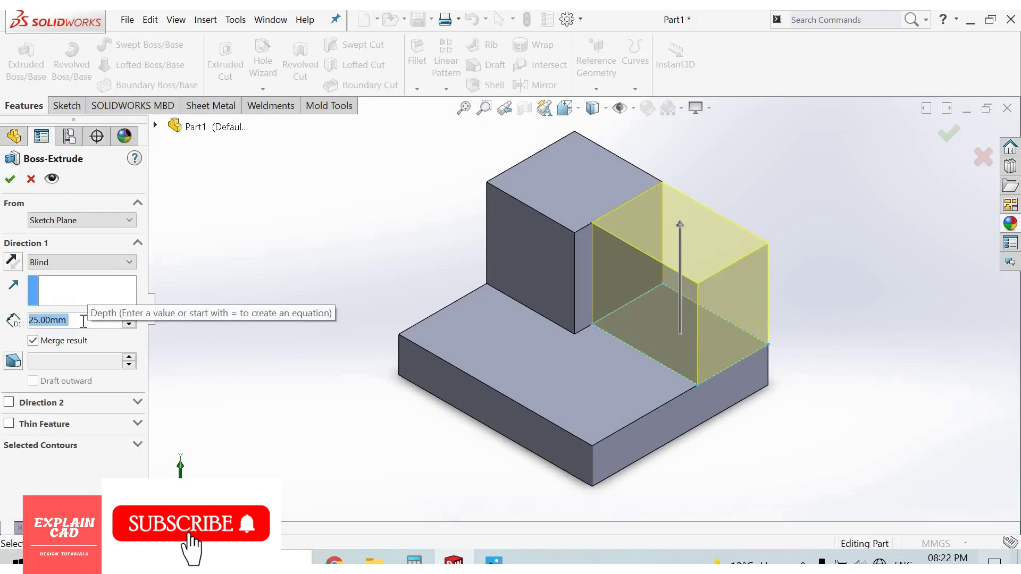
text(5)
key(Return)
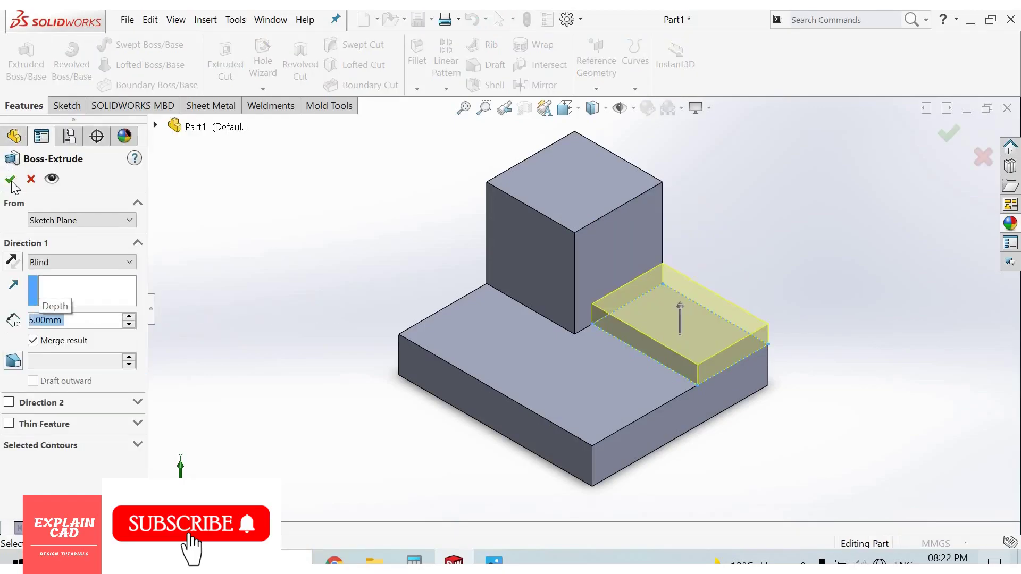
click(9, 180)
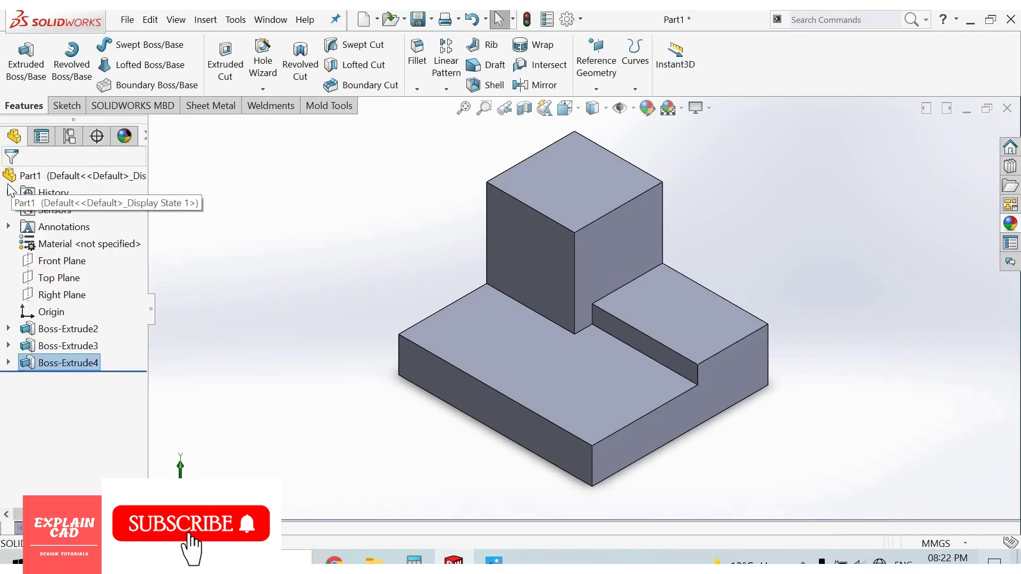
click(648, 108)
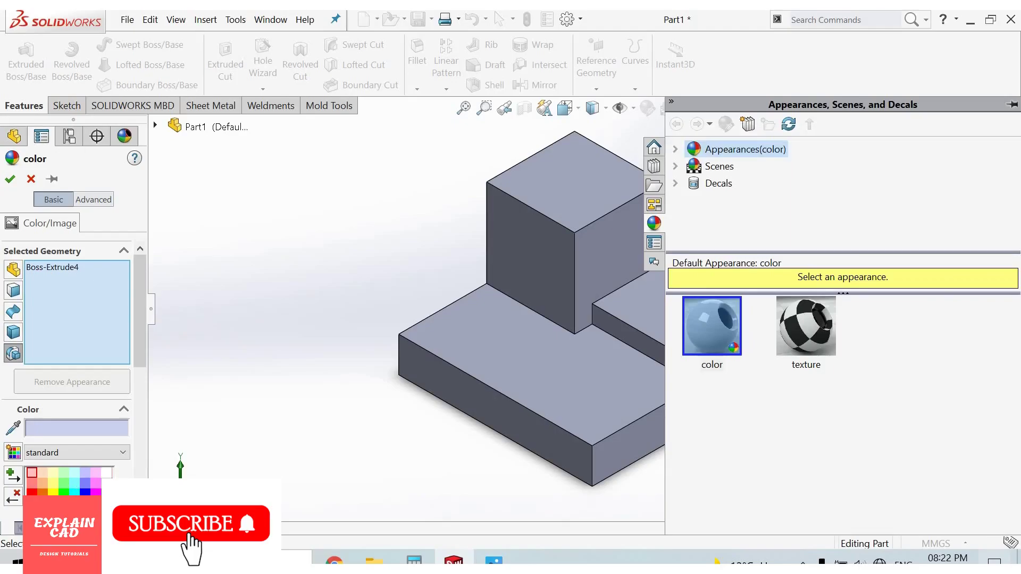
click(53, 491)
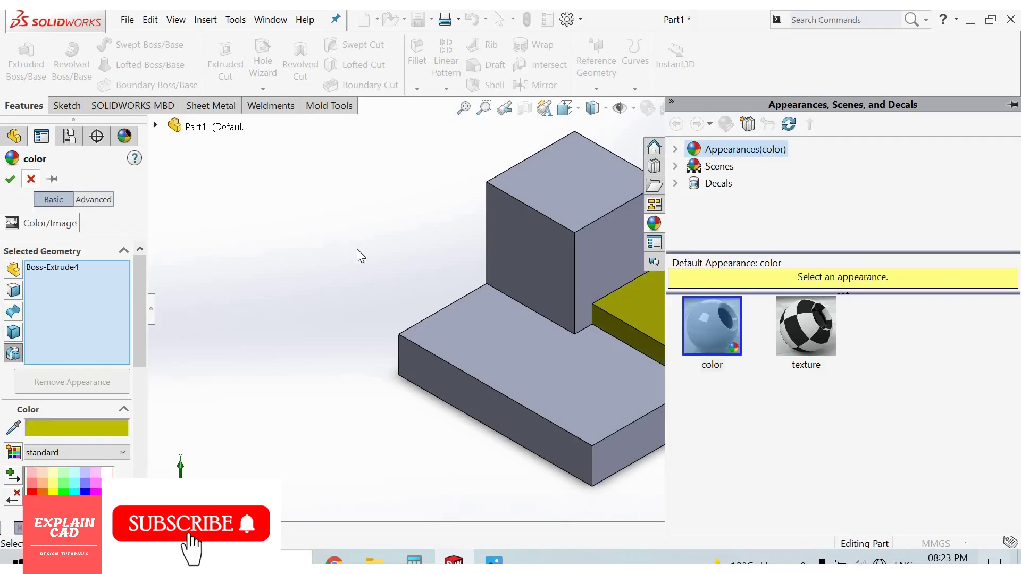
key(Escape)
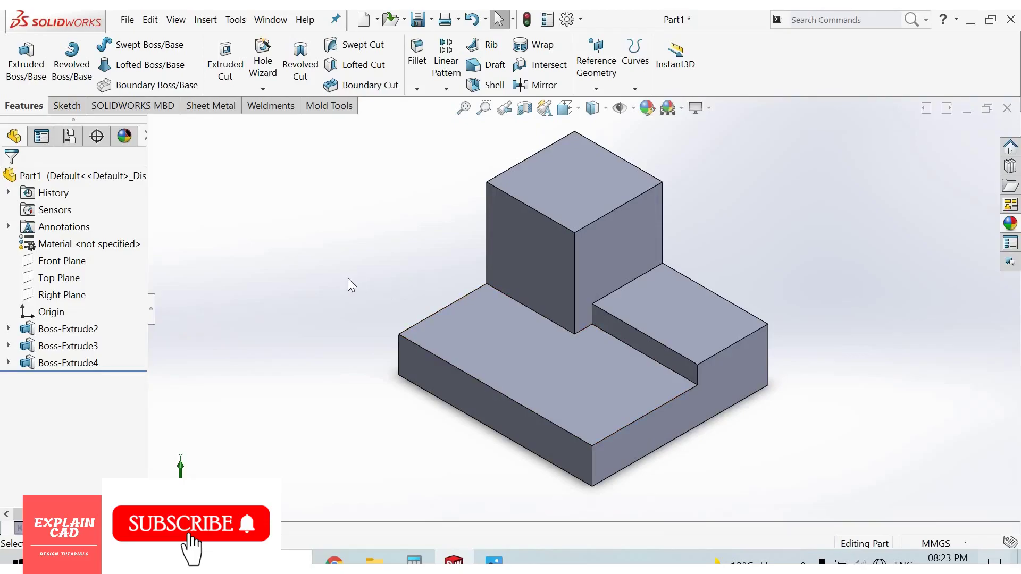
Apply a bright yellow color appearance to the whole part, trying light orange, orange and red first
click(646, 108)
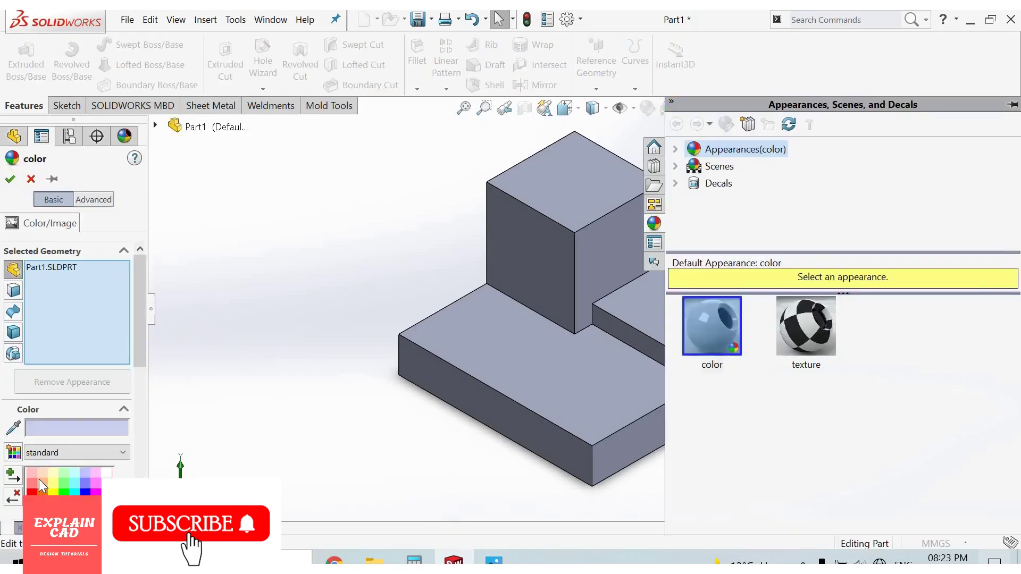
click(39, 480)
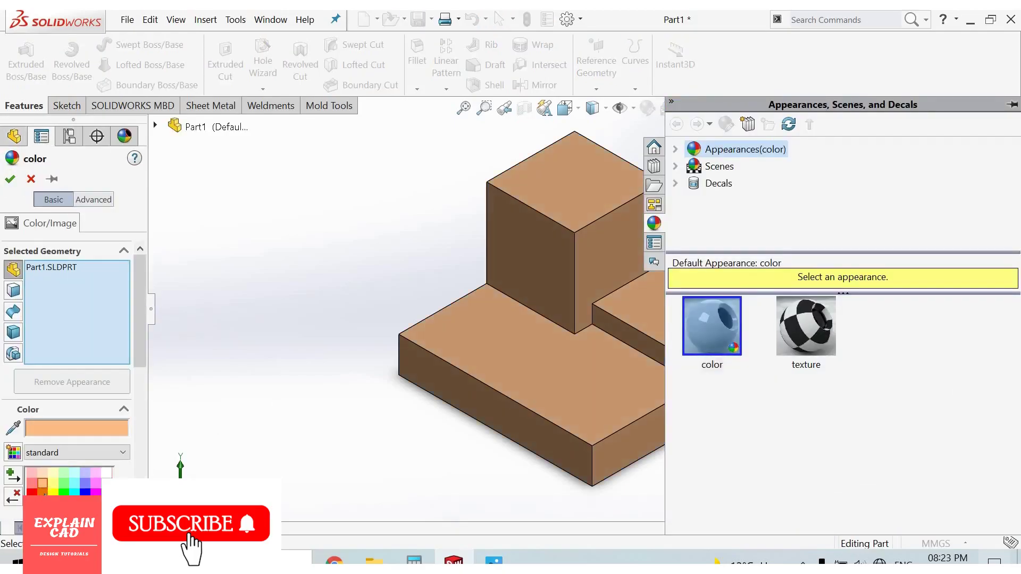
click(42, 492)
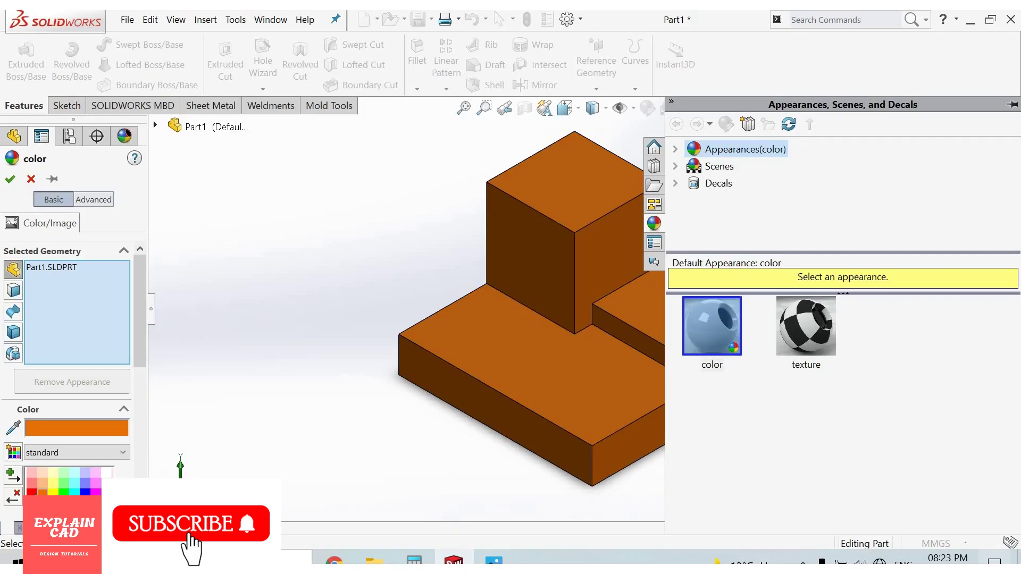
click(32, 491)
click(53, 491)
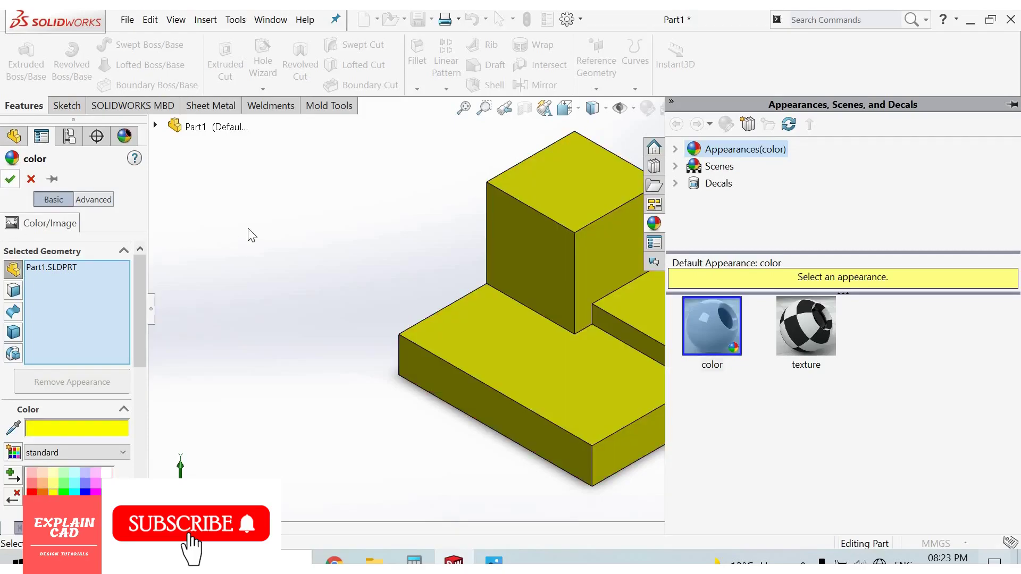
key(Return)
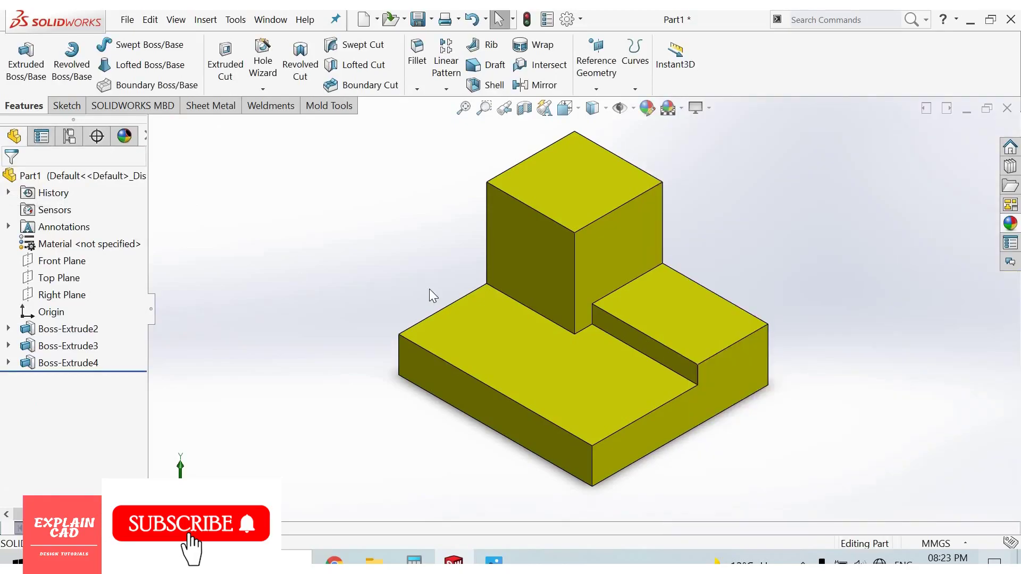